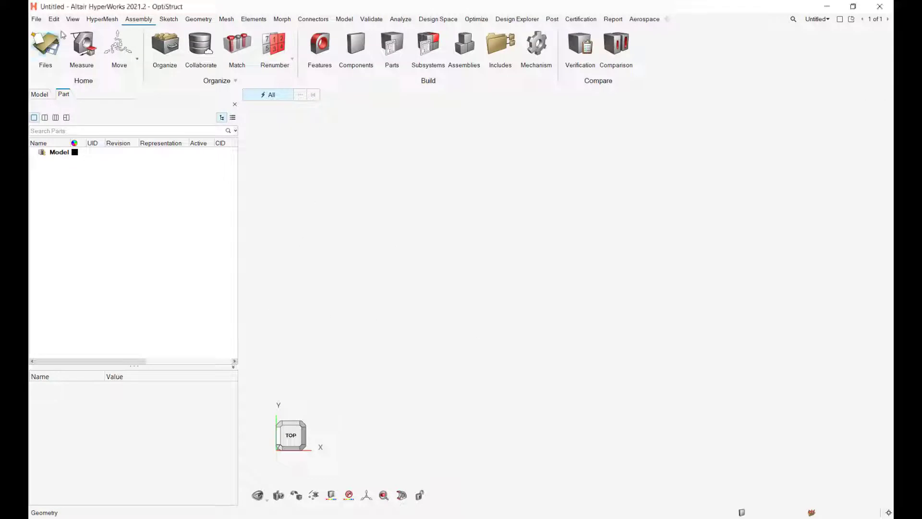
- Switch the solver interface to Feko 2021
click(36, 19)
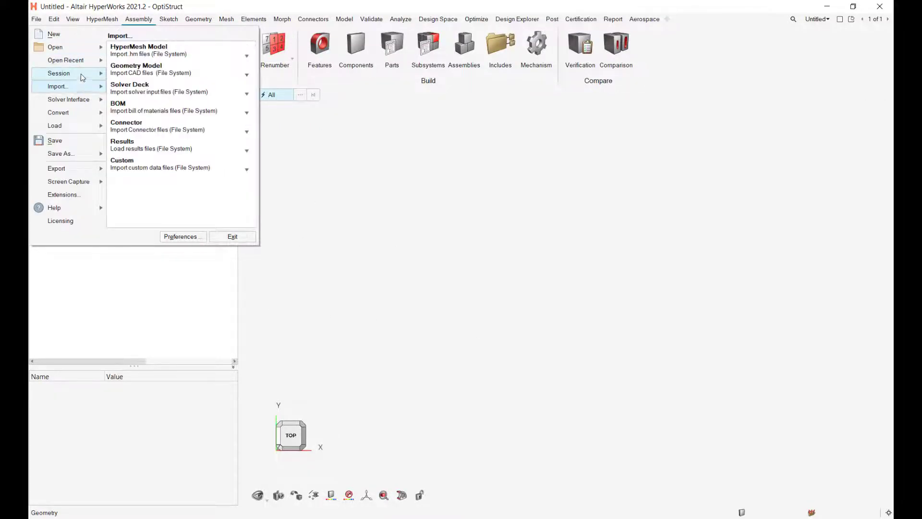
mouse_move(81, 73)
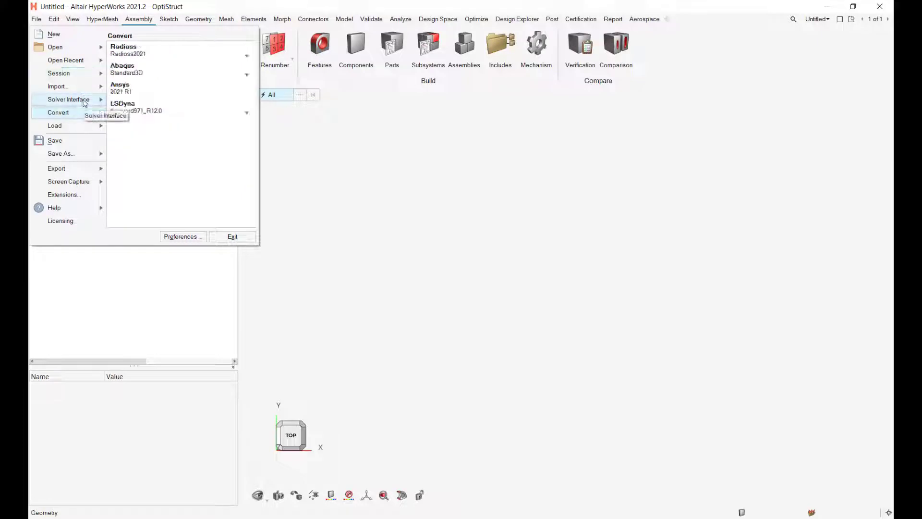
mouse_move(87, 98)
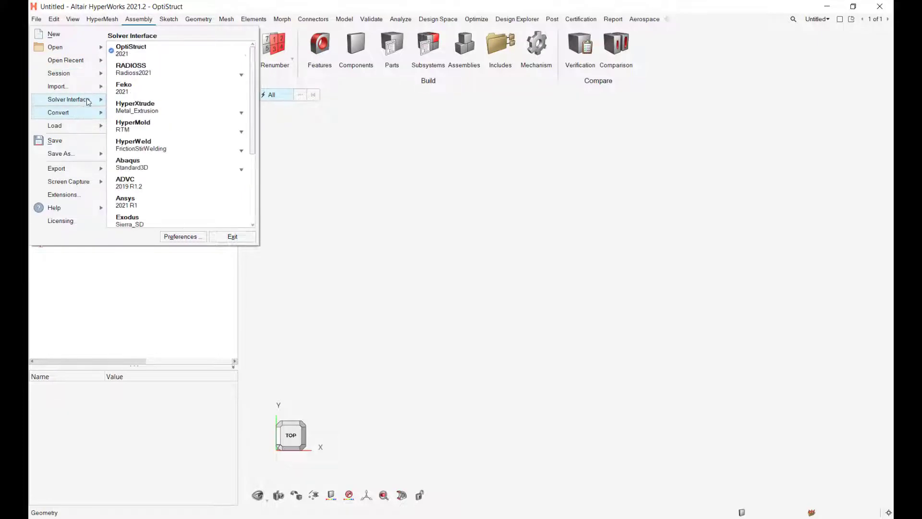
click(163, 87)
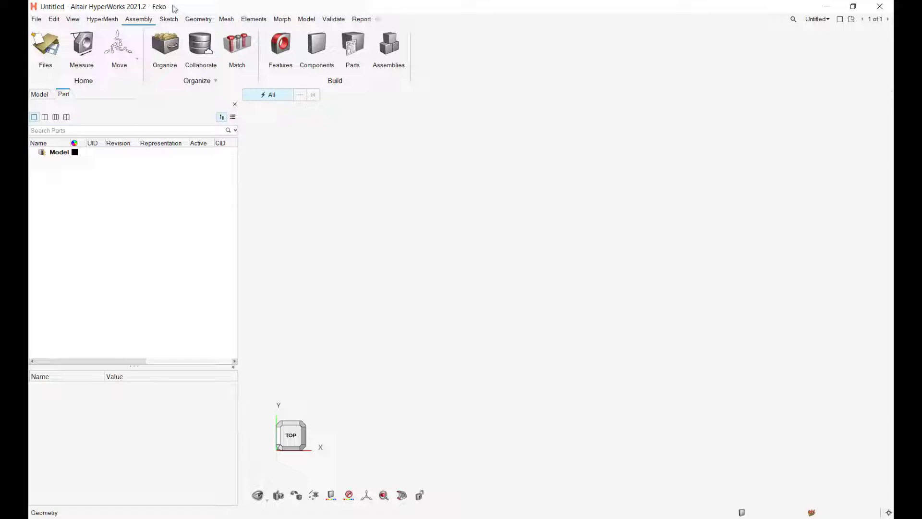
click(226, 19)
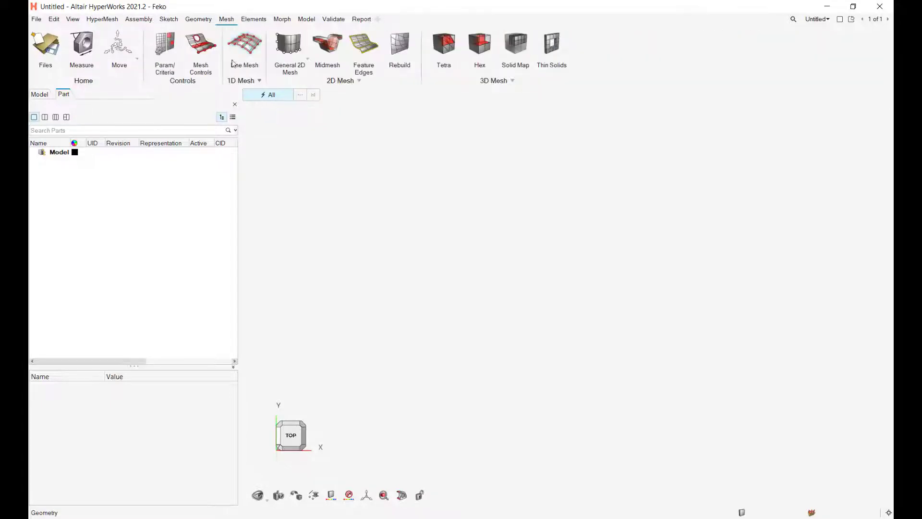
click(262, 22)
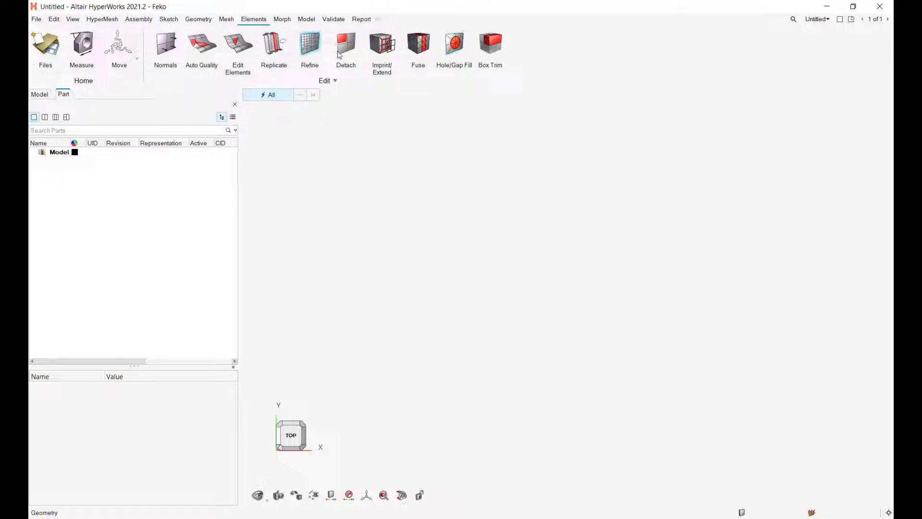
click(284, 21)
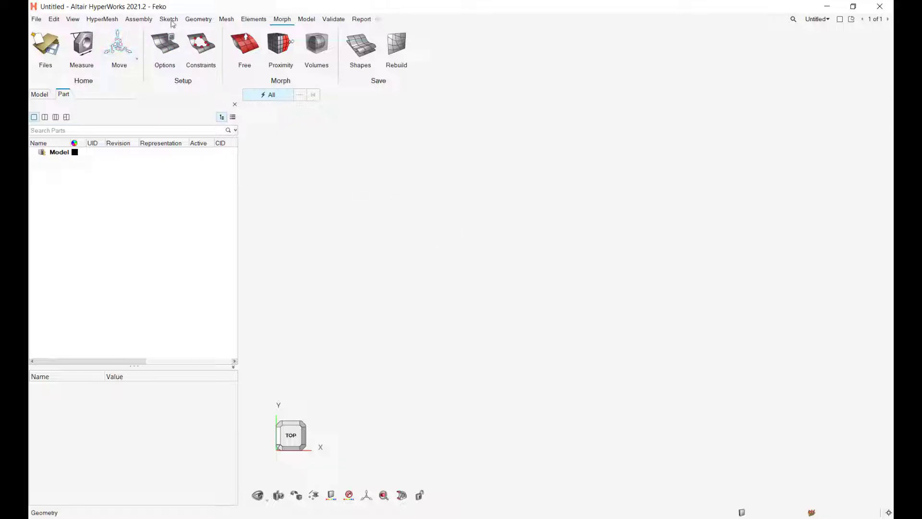
- Draw a solid sphere freely in the empty model and set its radius to 100
click(198, 20)
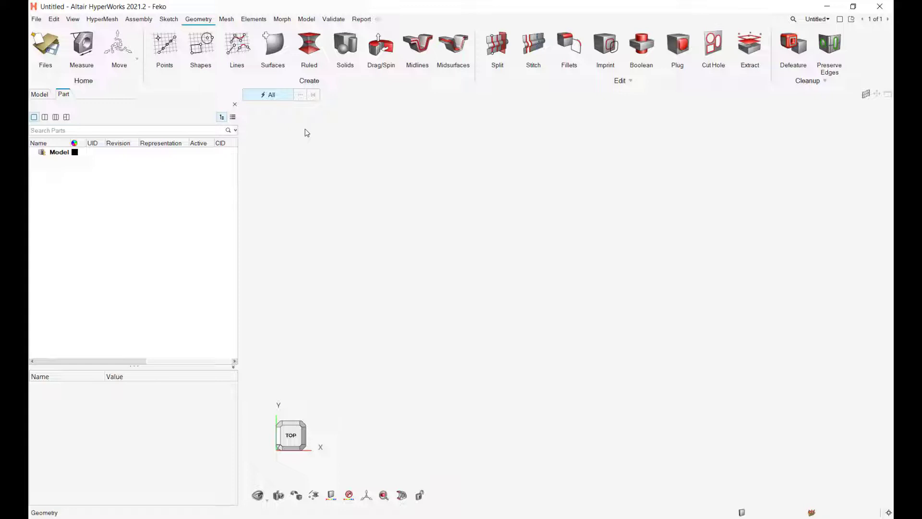
click(346, 46)
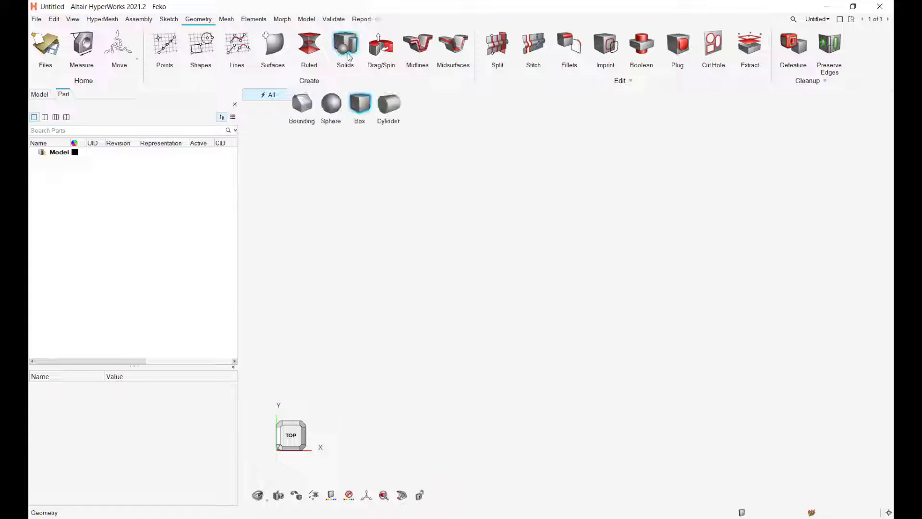
click(341, 111)
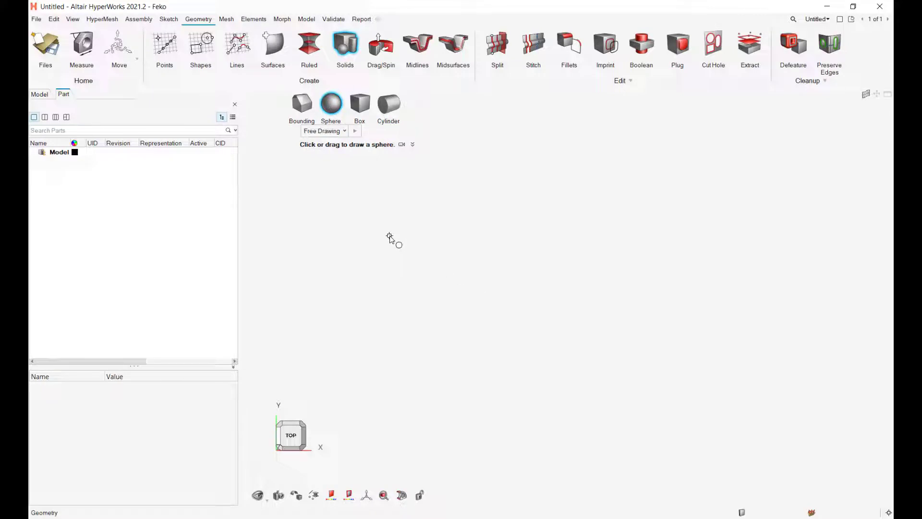
drag(423, 221, 521, 298)
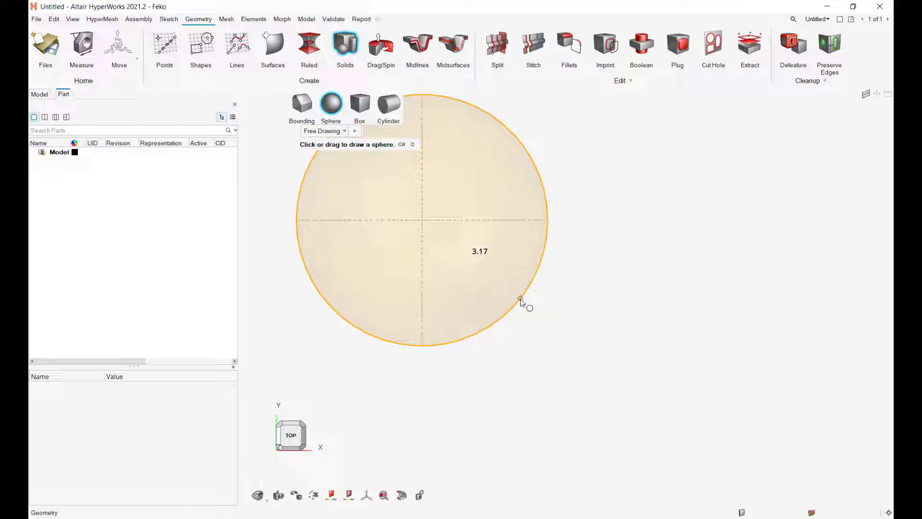
drag(521, 299, 520, 300)
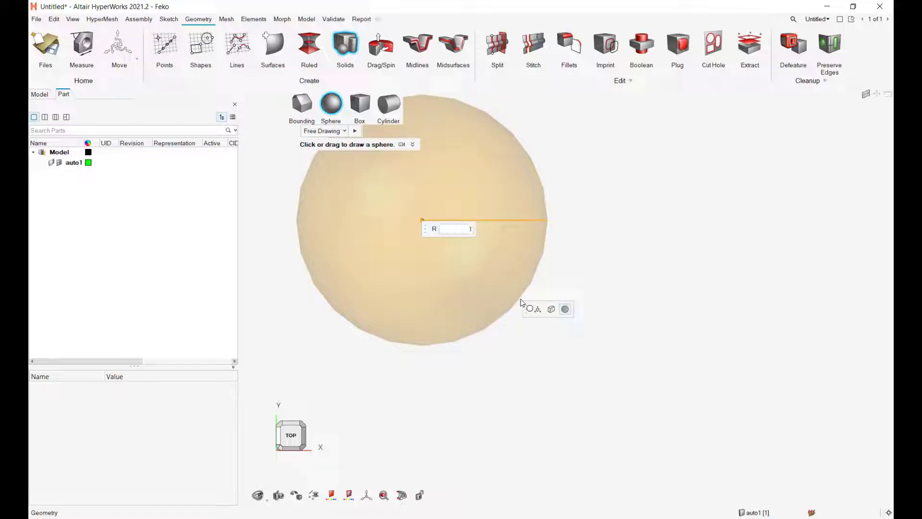
text(100)
key(Return)
key(f)
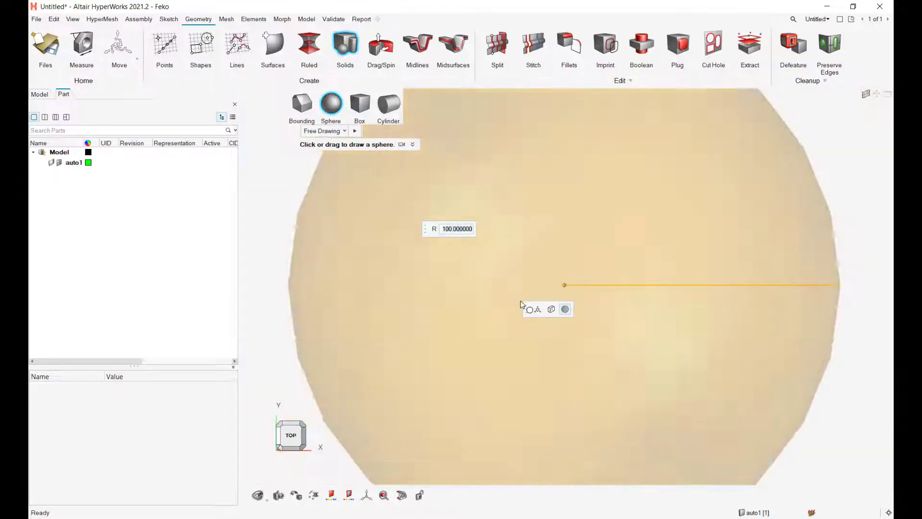
middle_click(521, 299)
mouse_move(540, 278)
middle_down()
mouse_move(538, 256)
mouse_move(532, 265)
middle_up()
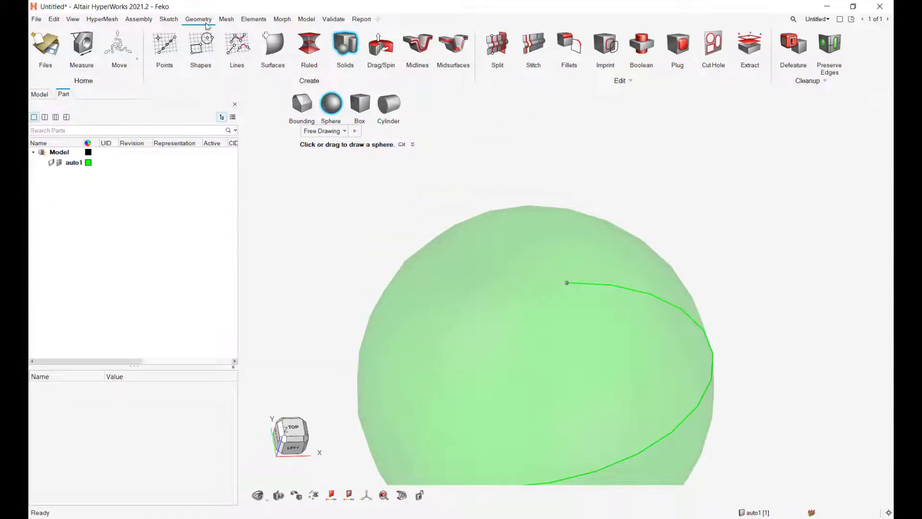
- Split the solid sphere with a plane normal to the X axis, placed at the end point of its seam line
click(497, 45)
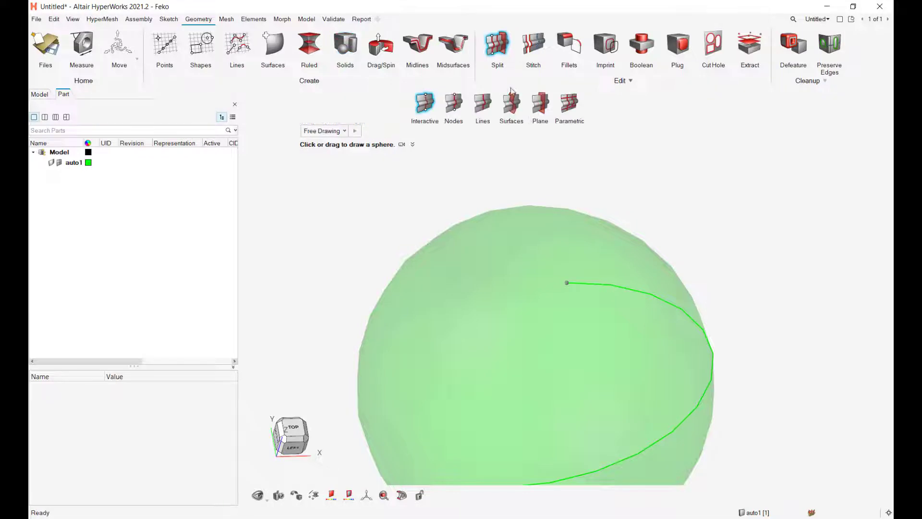
click(549, 107)
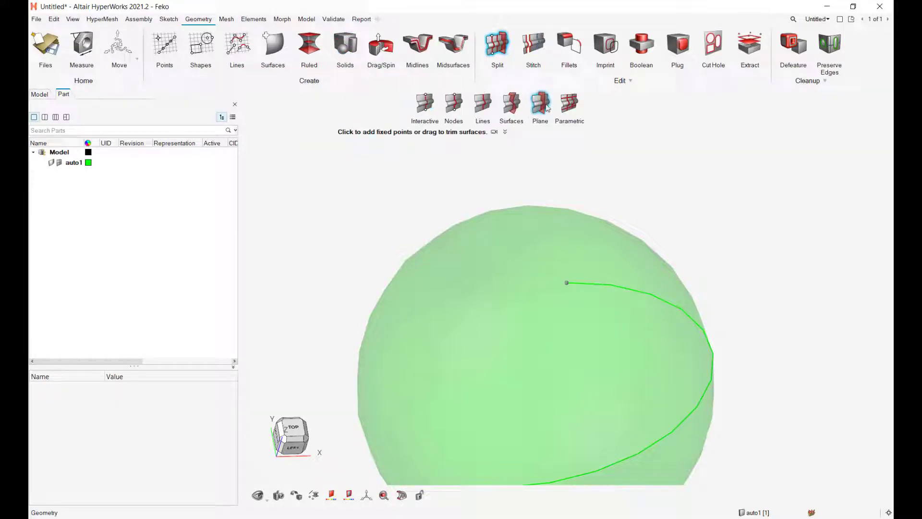
click(489, 131)
click(481, 163)
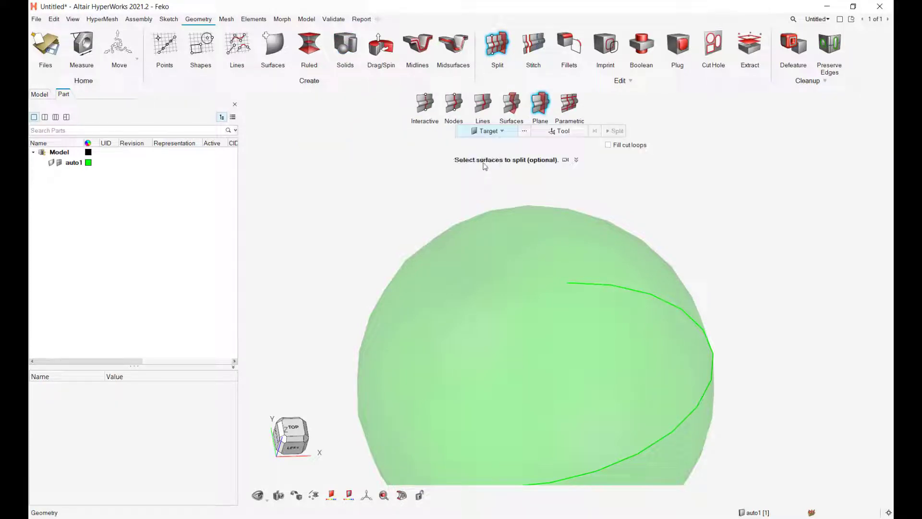
click(500, 268)
click(567, 133)
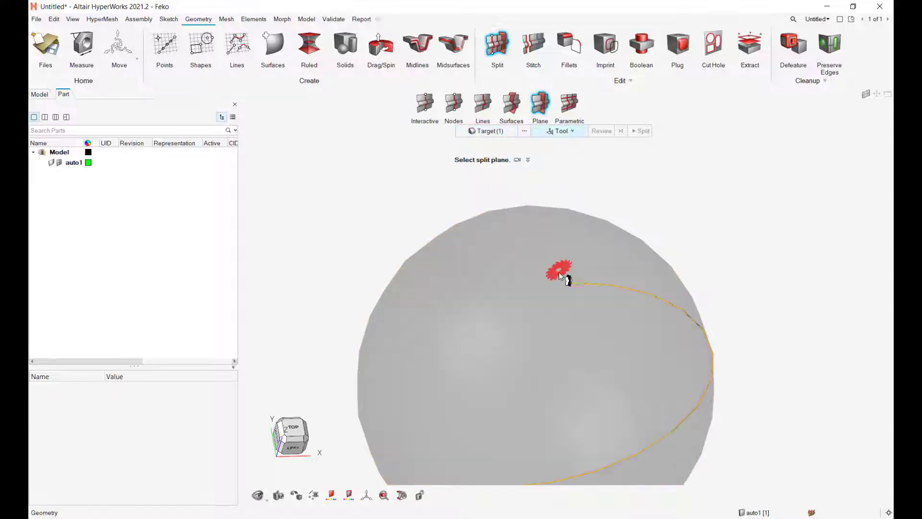
click(566, 282)
click(641, 132)
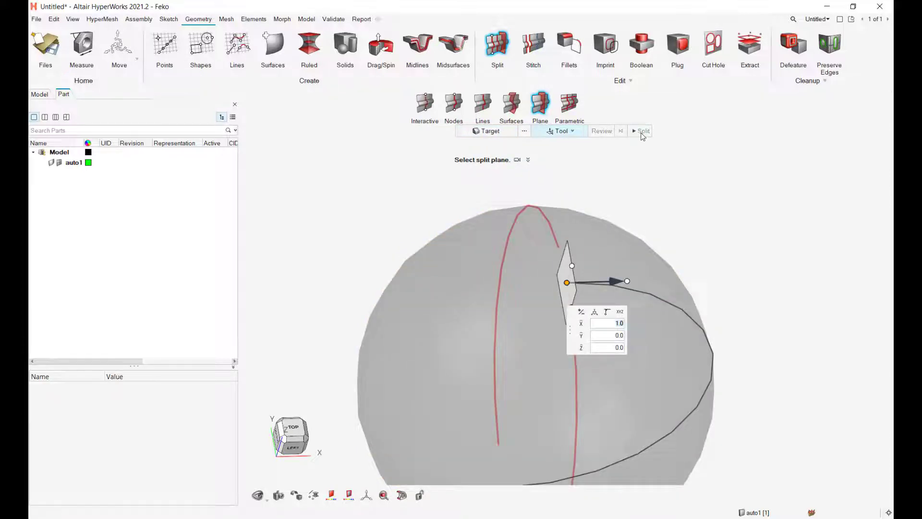
right_drag(717, 295, 706, 222)
scroll(706, 223, down, 2)
mouse_move(706, 224)
middle_down()
mouse_move(685, 259)
mouse_move(697, 258)
middle_up()
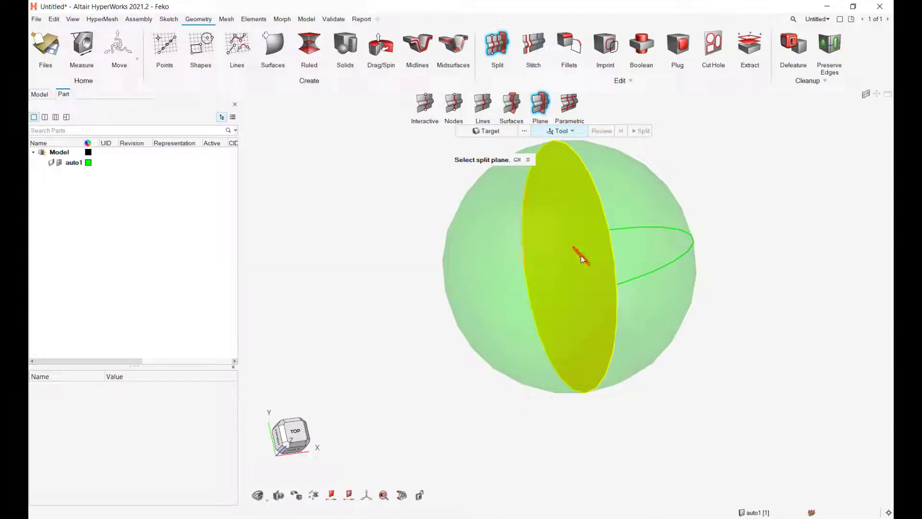
right_click(423, 247)
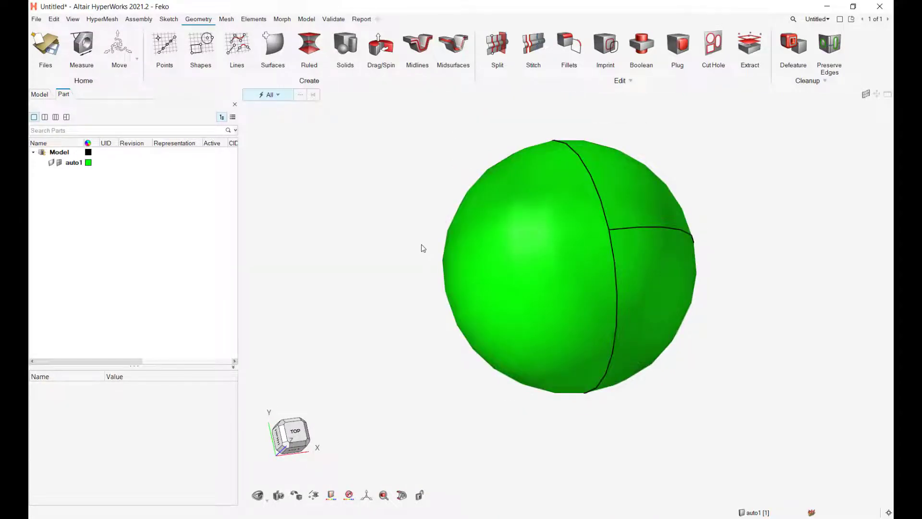
- Delete both solid halves of the sphere while keeping their surfaces
key(s)
key(s)
right_drag(402, 130, 400, 175)
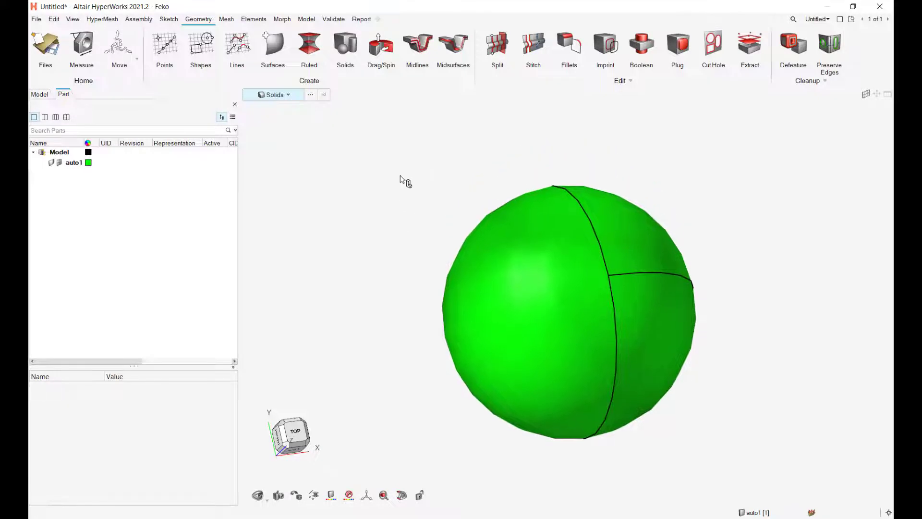
drag(401, 176, 757, 428)
key(Delete)
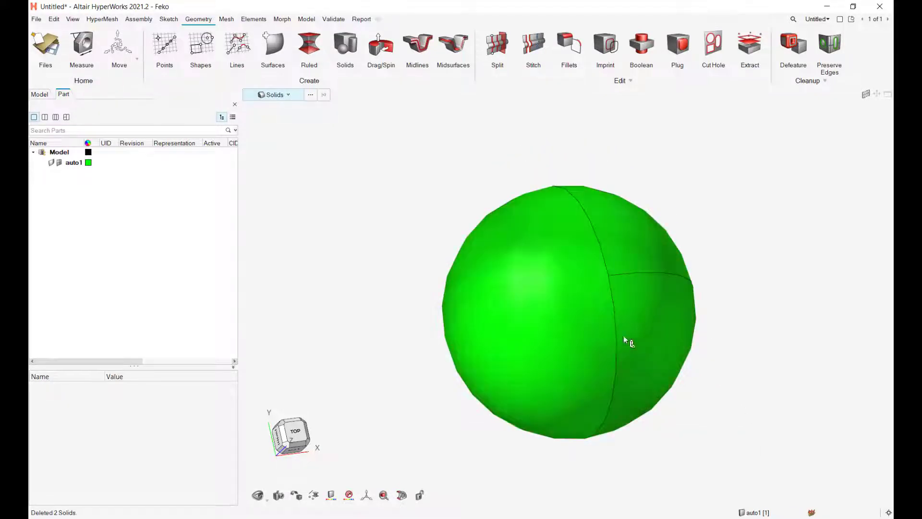
- Delete the one-piece half-sphere surface on the side without the seam line
key(s)
click(543, 316)
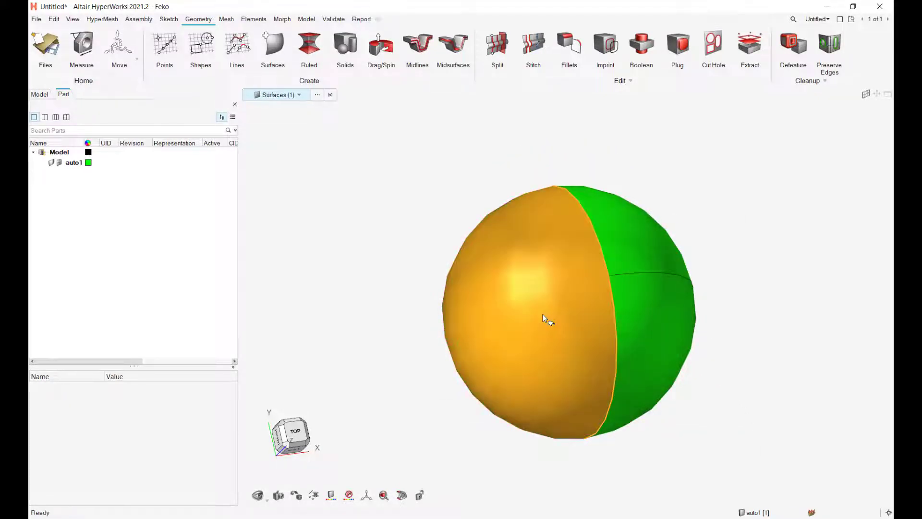
key(Delete)
right_drag(543, 314, 625, 312)
right_drag(557, 358, 570, 333)
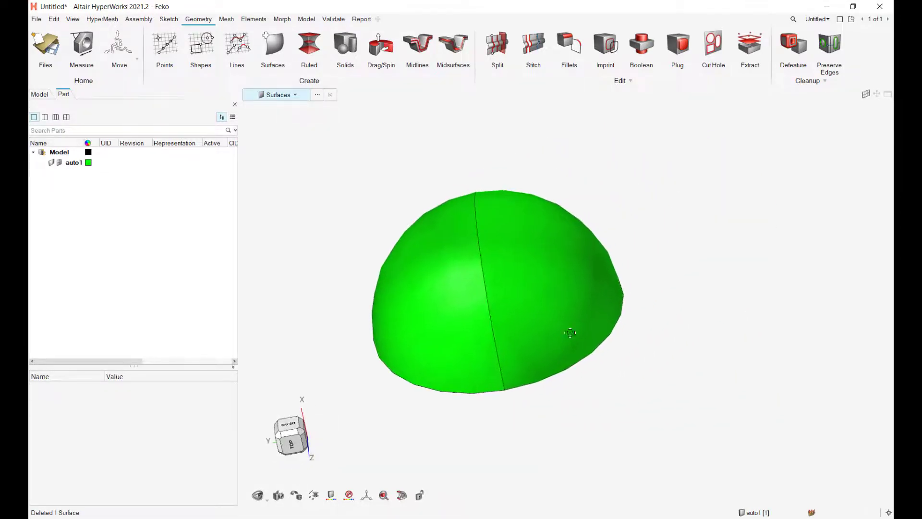
- Start a general 2D mesh and select all remaining surfaces of the half sphere as its target
click(224, 20)
click(289, 47)
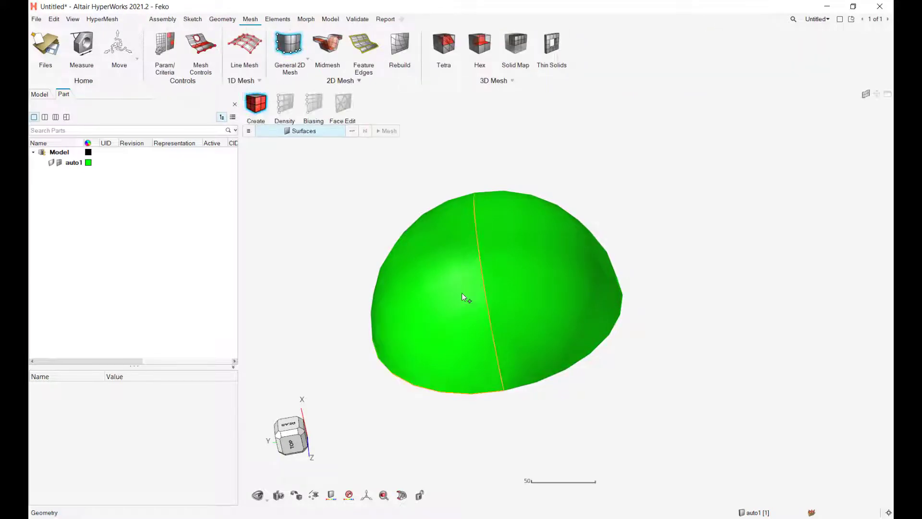
scroll(459, 267, down, 3)
right_drag(460, 268, 502, 293)
drag(420, 224, 650, 377)
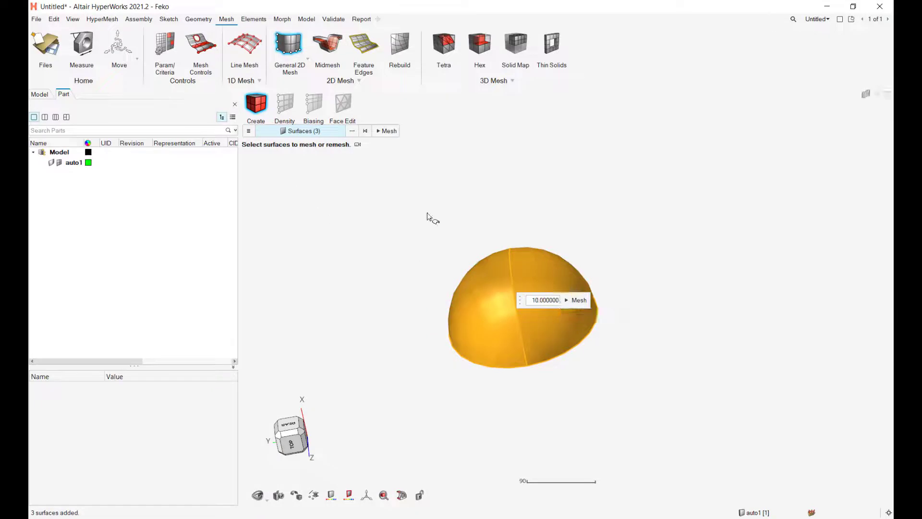
- Mesh the selected surfaces with mixed elements of size 10, and undo that mesh
click(576, 299)
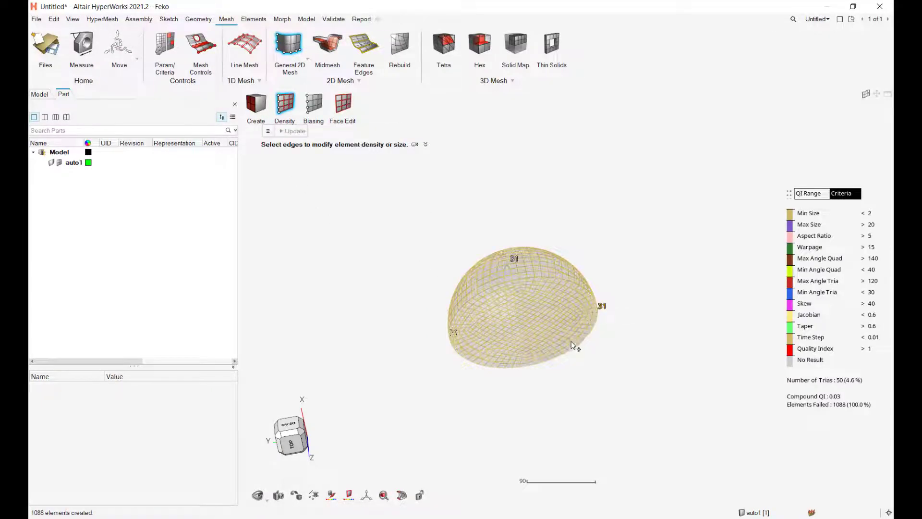
key(ctrl+z)
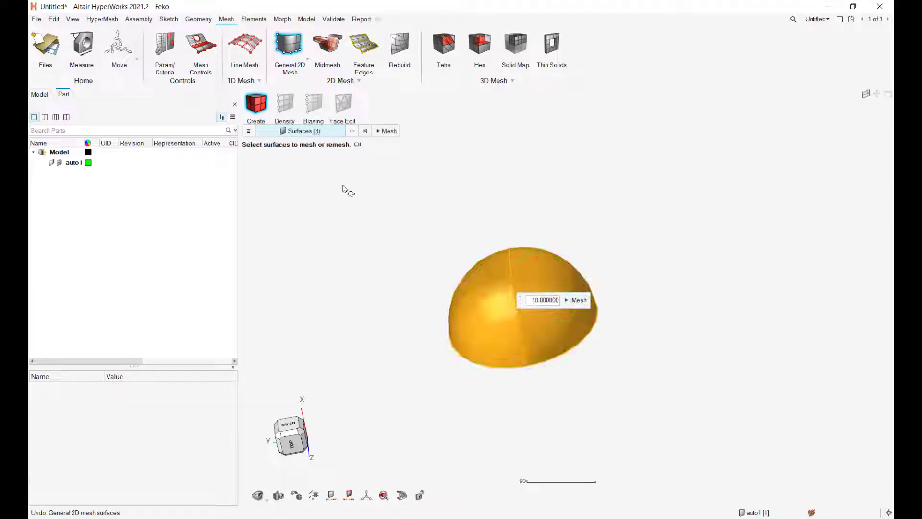
- Set the element type to Trias and mesh the selected half-sphere surfaces with element size 10
click(248, 131)
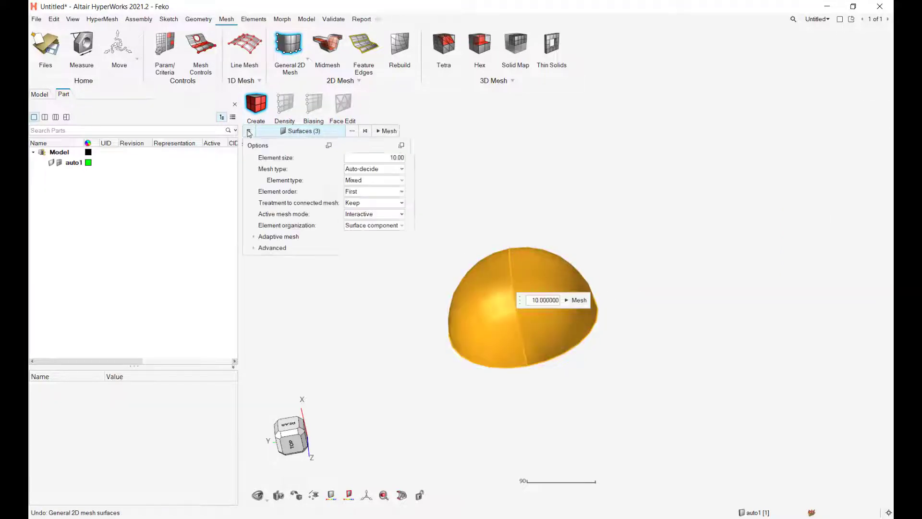
click(385, 181)
click(381, 191)
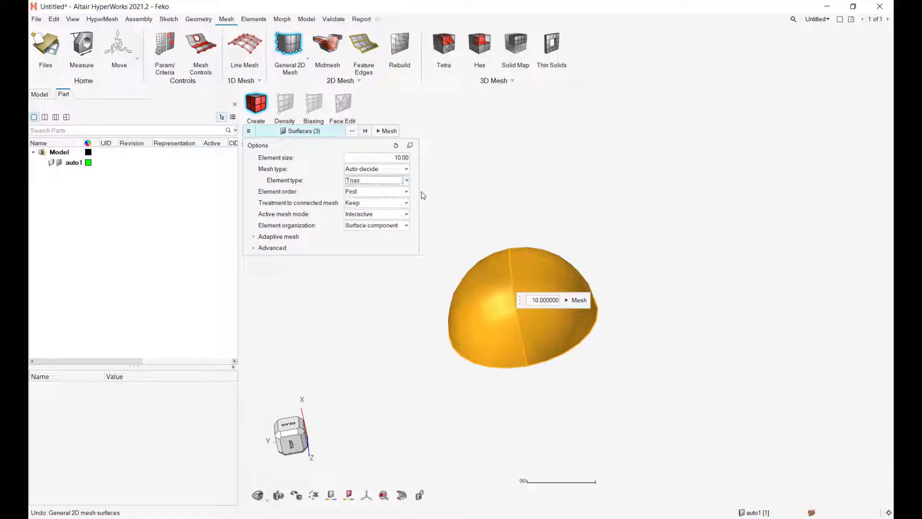
click(391, 131)
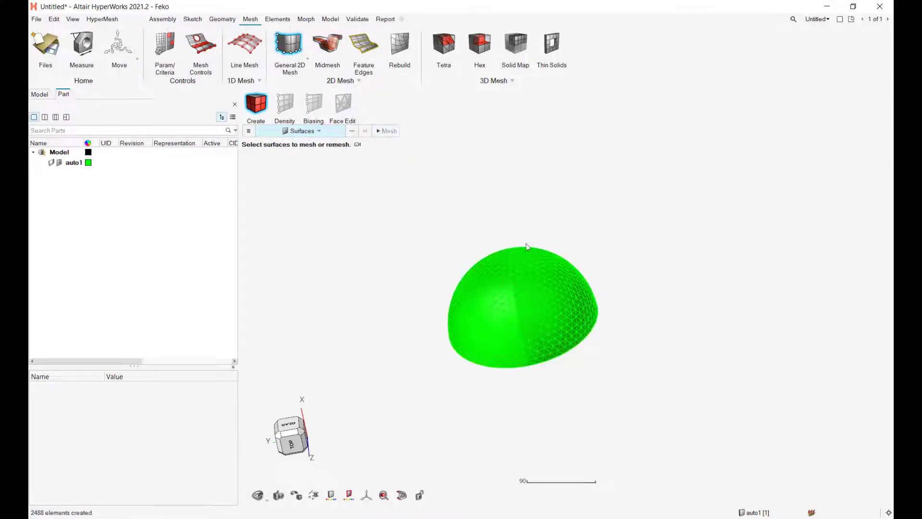
key(Escape)
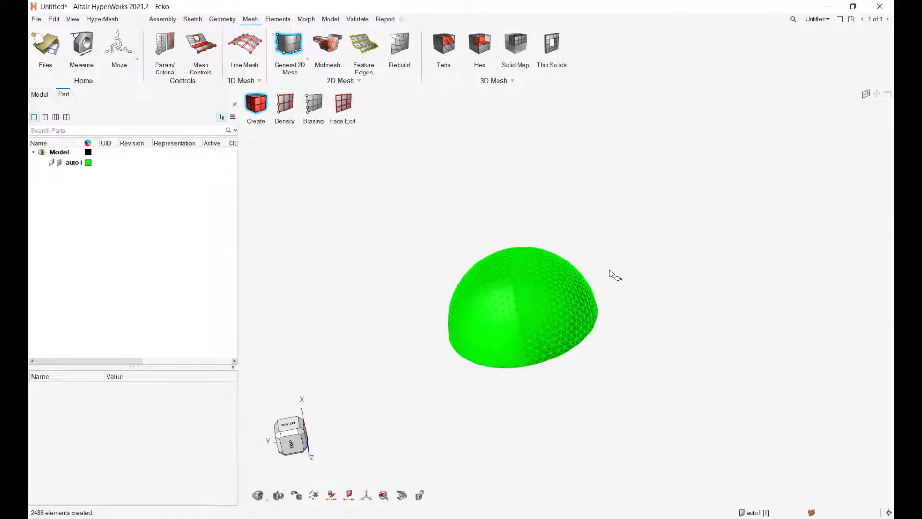
key(Escape)
key(Escape)
right_click(611, 326)
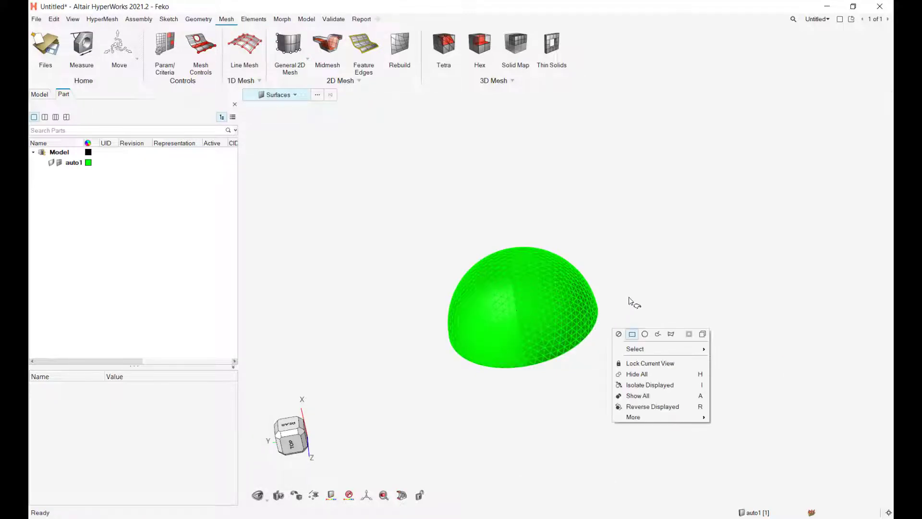
click(636, 295)
mouse_move(638, 294)
middle_down()
mouse_move(624, 316)
mouse_move(596, 286)
mouse_move(597, 365)
mouse_move(495, 364)
mouse_move(479, 302)
middle_up()
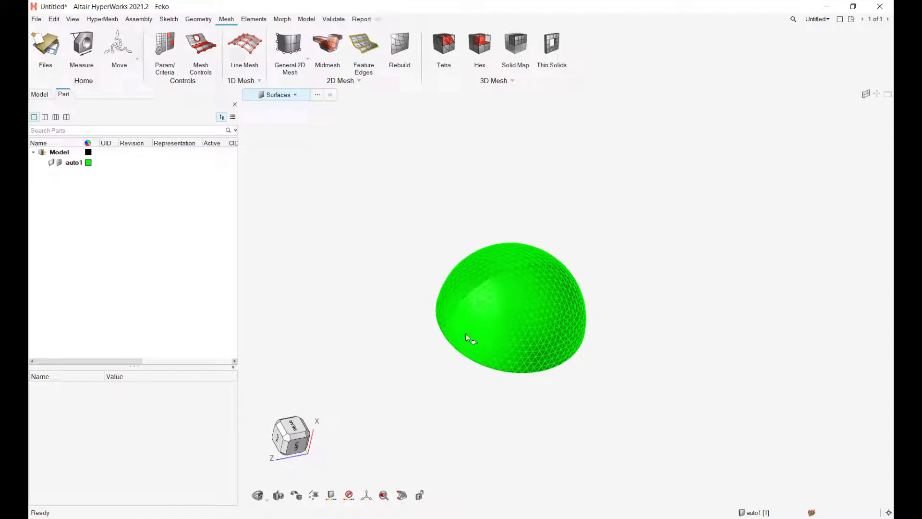
- Start enclosing with a morph volume and select all mesh nodes of the half sphere as the entities to enclose
right_drag(551, 307, 513, 290)
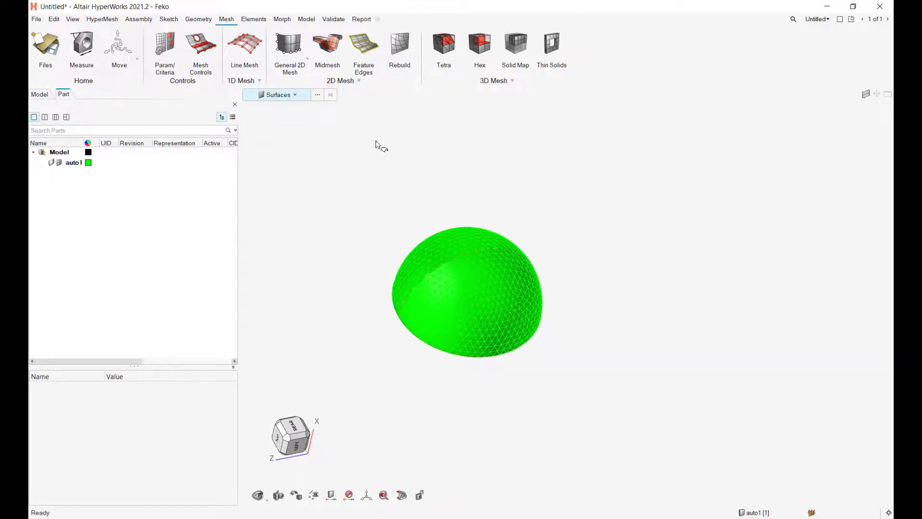
click(282, 20)
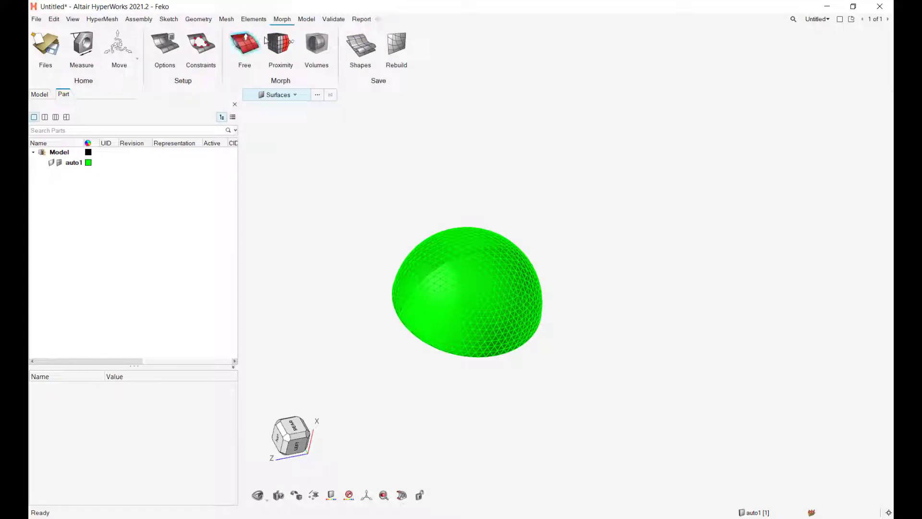
middle_drag(539, 213, 533, 175)
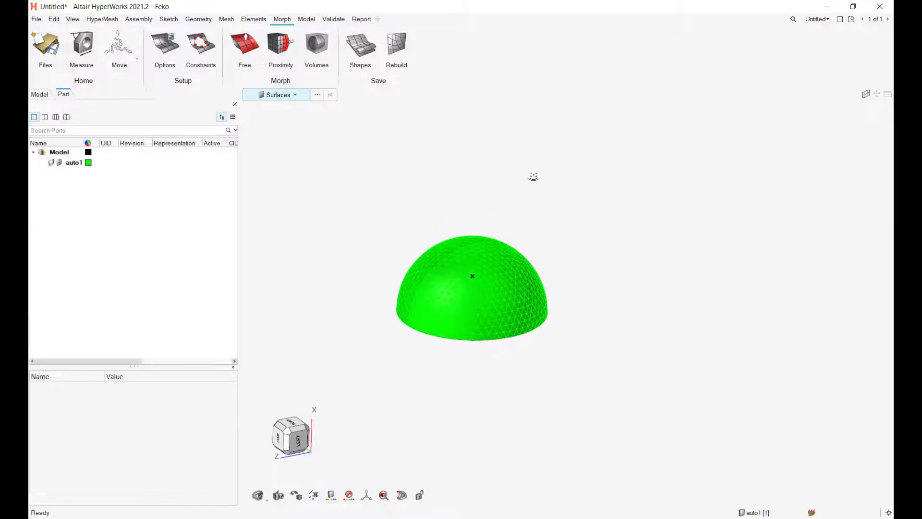
click(316, 50)
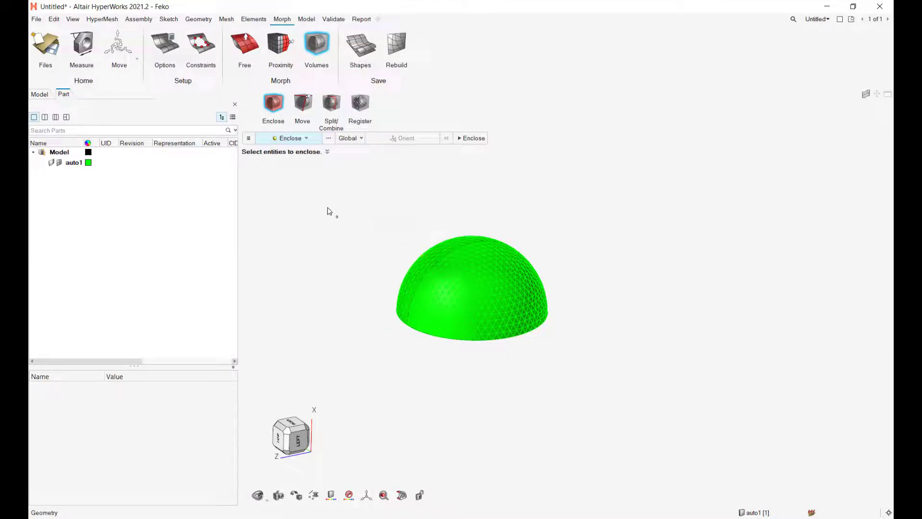
click(304, 136)
click(303, 137)
click(302, 139)
click(345, 187)
drag(362, 192, 584, 408)
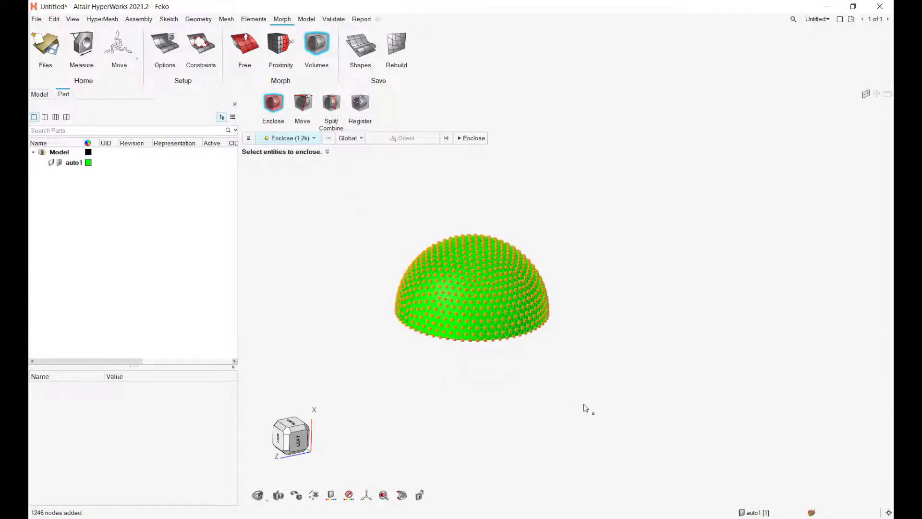
- Set the morph volume divisions to 3 in X, Y and Z and enclose the selected half-sphere nodes
middle_drag(589, 236, 575, 250)
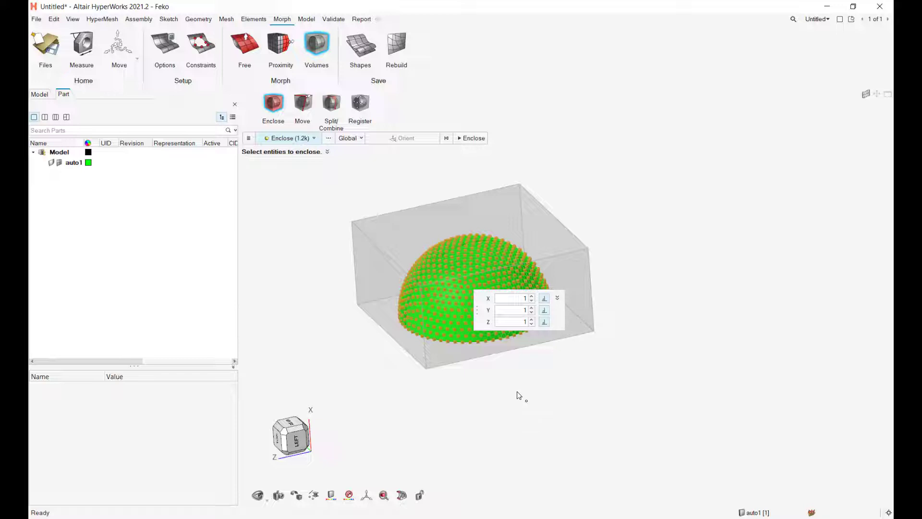
click(531, 295)
click(532, 307)
click(532, 321)
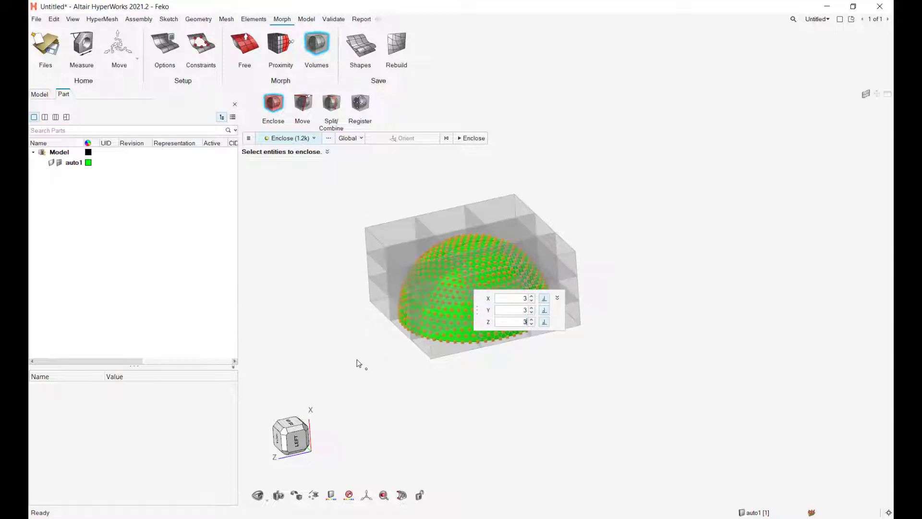
middle_drag(403, 378, 391, 340)
click(472, 138)
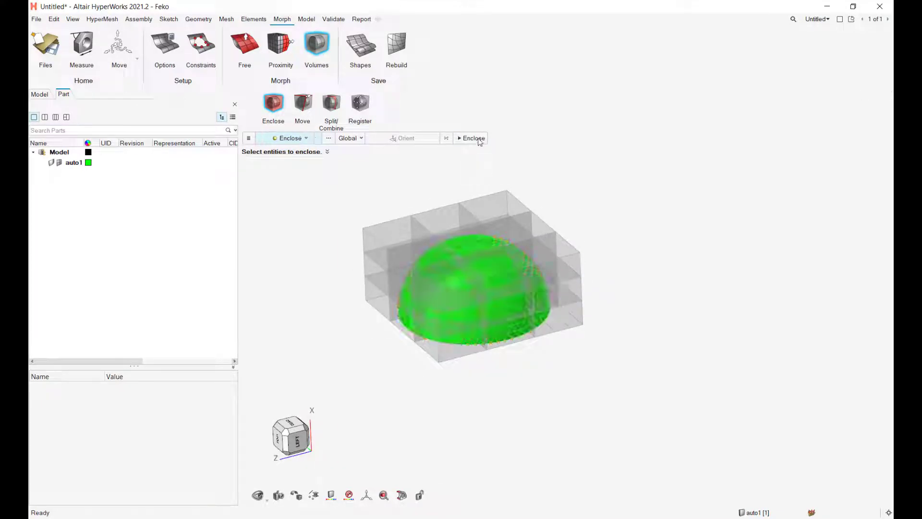
- Start moving morph volume entities and select all the upper faces of the morph volume grid above the dome
mouse_move(431, 269)
middle_down()
mouse_move(418, 267)
mouse_move(439, 241)
mouse_move(408, 272)
mouse_move(432, 251)
middle_up()
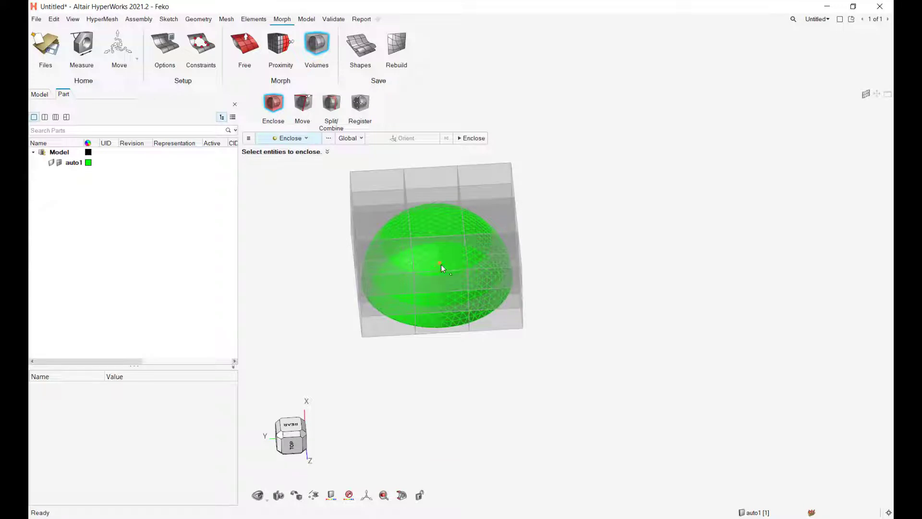
mouse_move(574, 306)
middle_down()
mouse_move(607, 288)
mouse_move(604, 317)
mouse_move(610, 312)
middle_up()
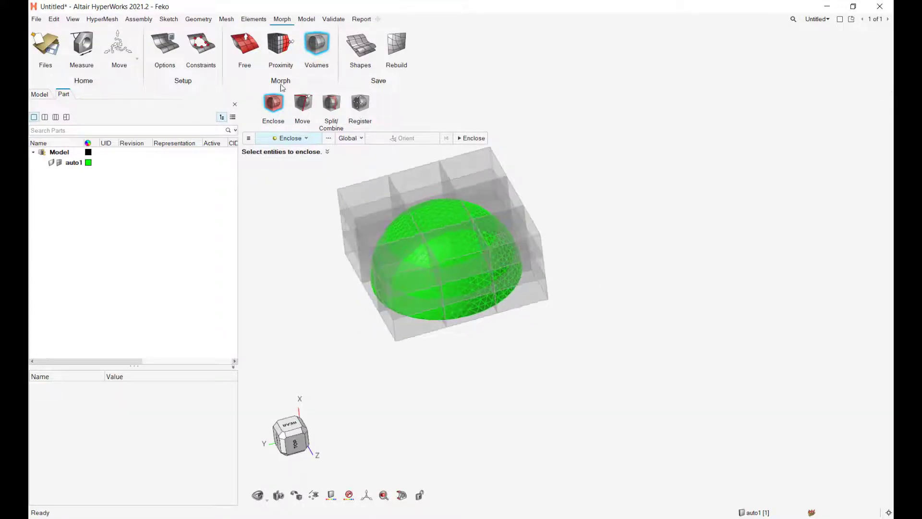
click(303, 102)
middle_drag(451, 362, 510, 329)
mouse_move(363, 309)
middle_down()
mouse_move(319, 367)
mouse_move(352, 319)
mouse_move(434, 340)
mouse_move(436, 332)
middle_up()
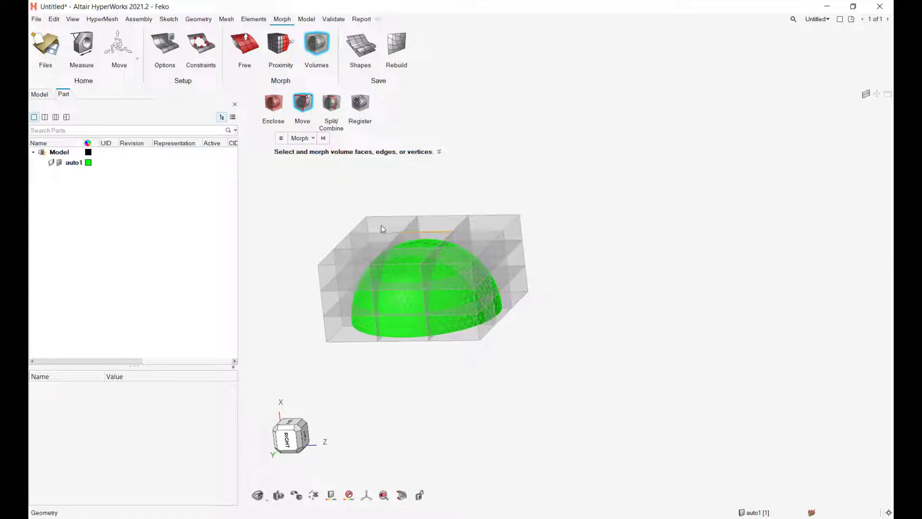
scroll(378, 221, up, 1)
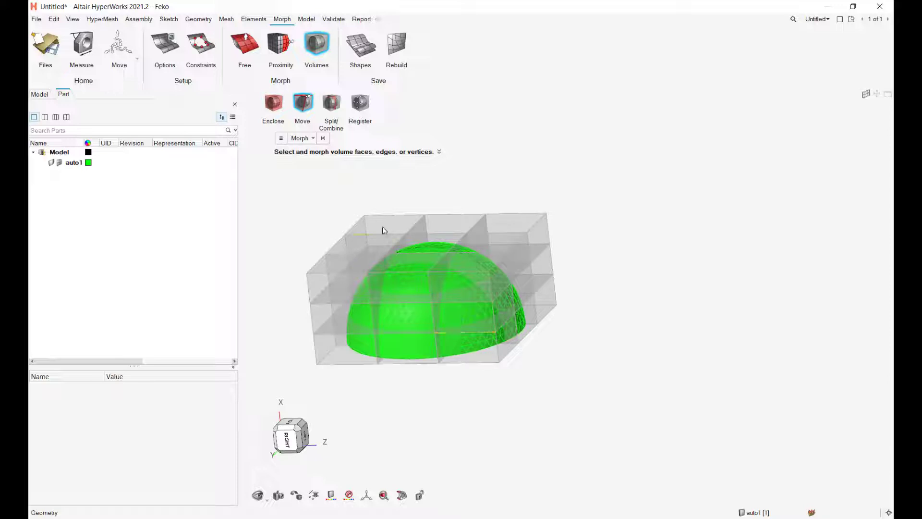
scroll(383, 226, up, 6)
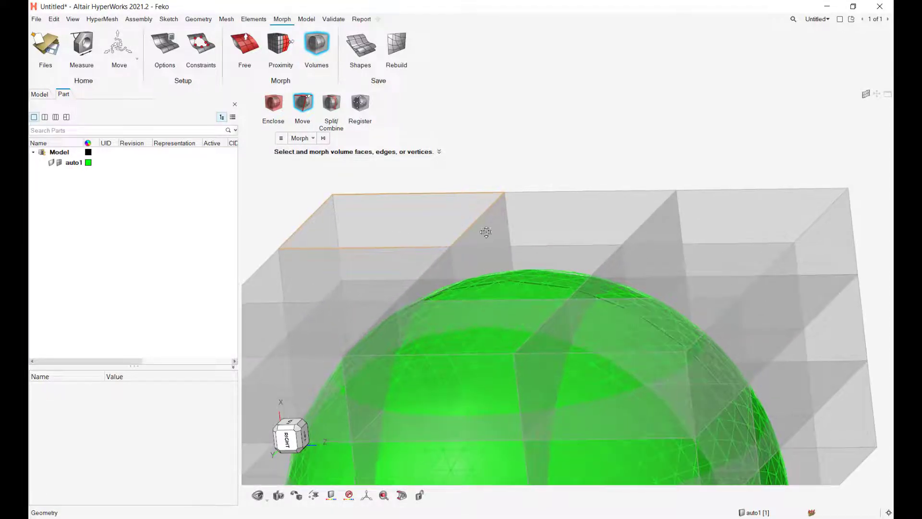
right_drag(486, 232, 546, 232)
middle_drag(481, 224, 488, 235)
click(477, 227)
click(641, 231)
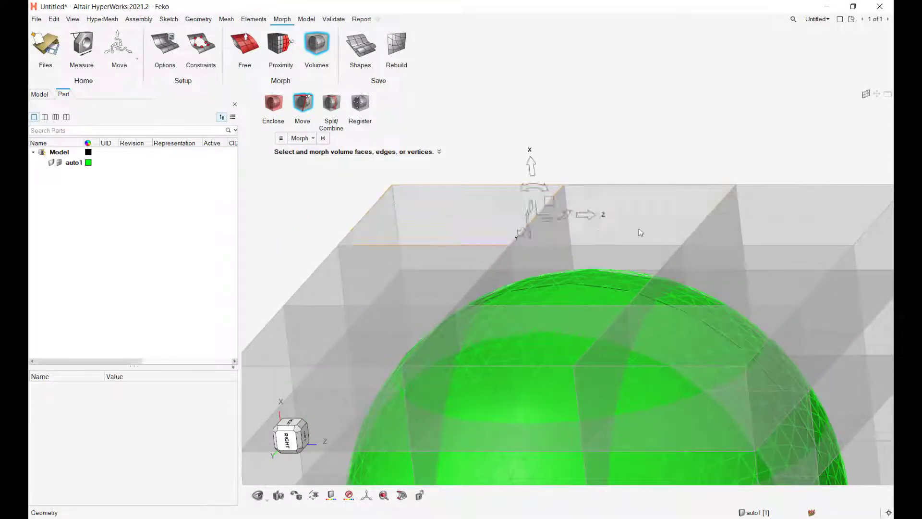
click(780, 227)
click(756, 272)
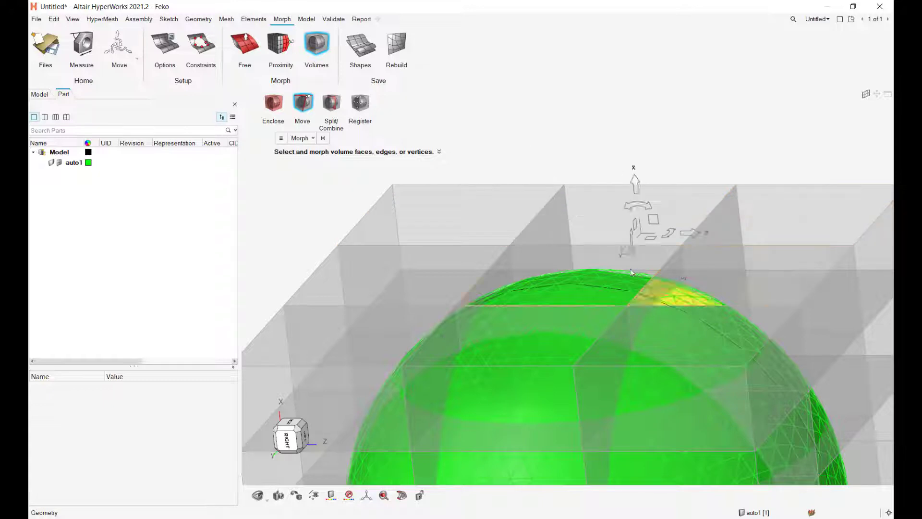
click(586, 266)
click(449, 269)
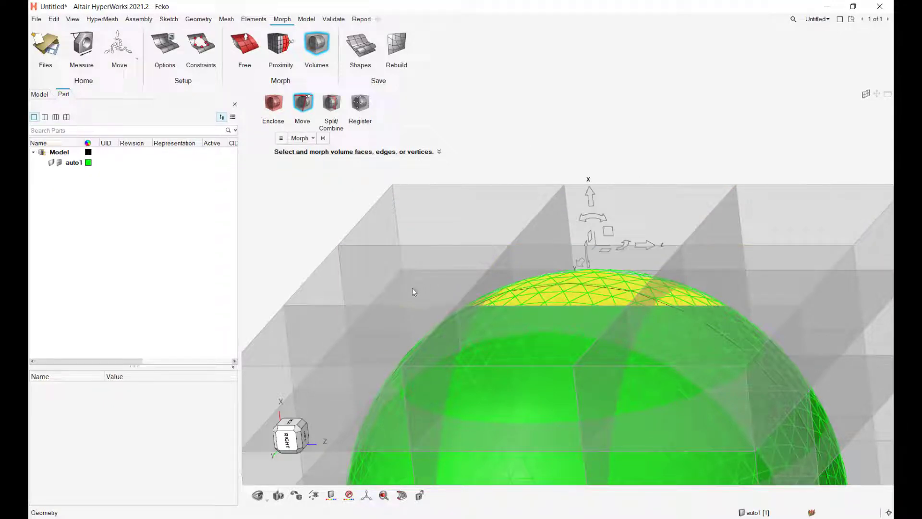
click(485, 346)
click(485, 344)
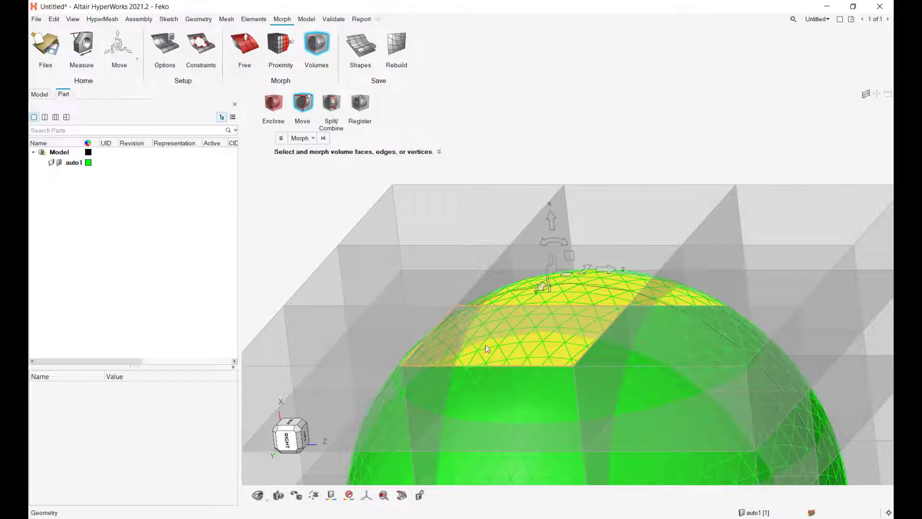
click(656, 343)
- Move the selected top faces down by about 15.04 along the X axis and finish the morph
middle_drag(524, 330, 560, 344)
scroll(555, 338, down, 4)
right_drag(554, 336, 536, 291)
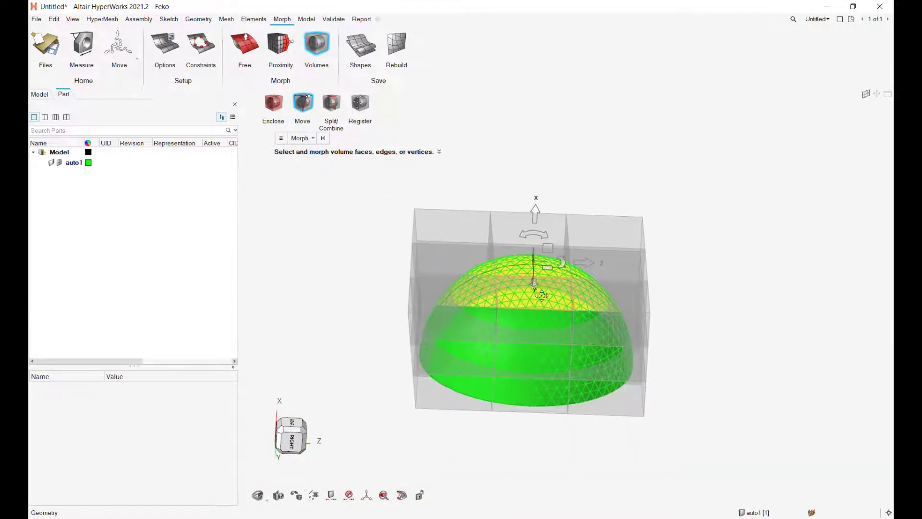
middle_drag(536, 291, 537, 239)
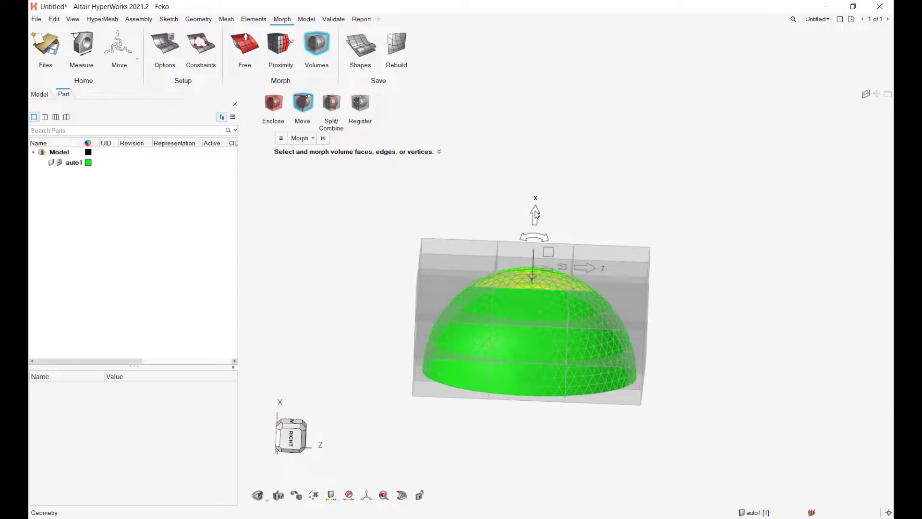
drag(535, 215, 535, 230)
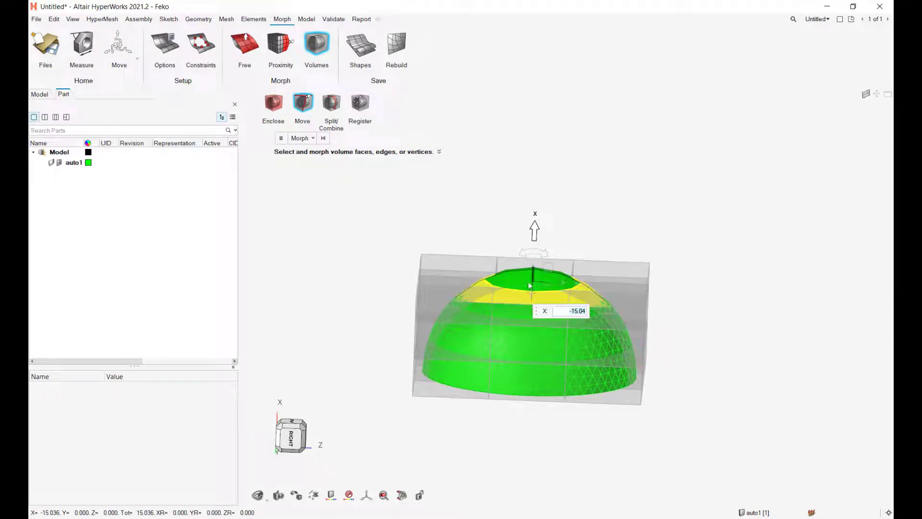
key(Escape)
key(Escape)
key(Escape)
- Delete all the half-sphere surfaces inside the morph volume, leaving only the morphed mesh
right_drag(535, 183, 561, 173)
click(552, 267)
middle_drag(556, 246, 557, 252)
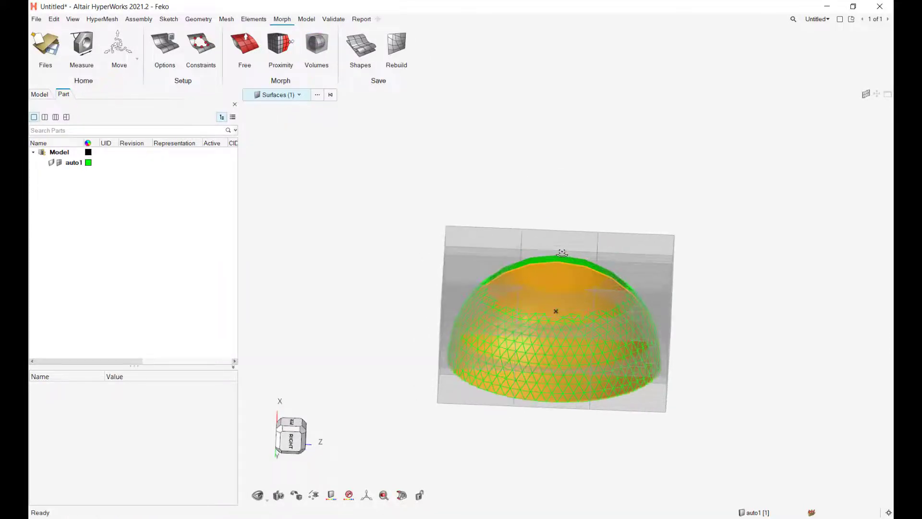
drag(402, 213, 696, 440)
key(Delete)
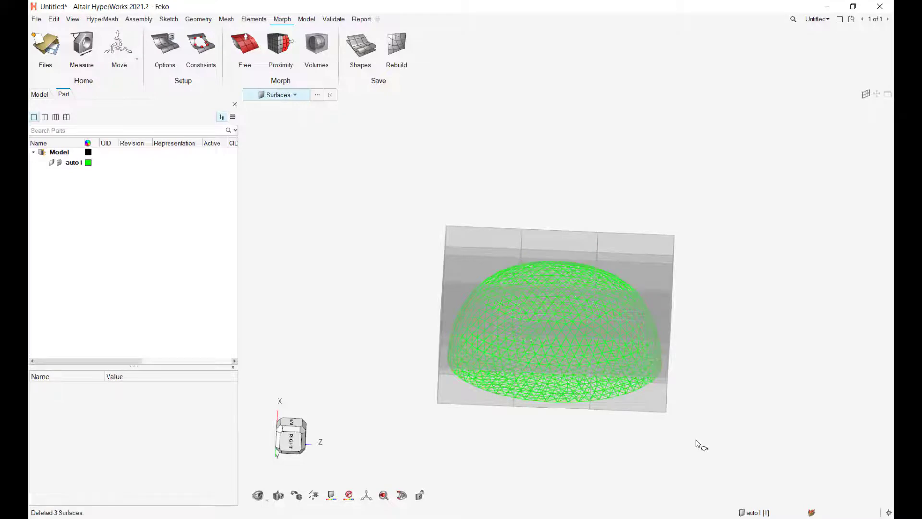
- Display the dome's elements shaded with mesh lines and examine the flattened shape
click(296, 500)
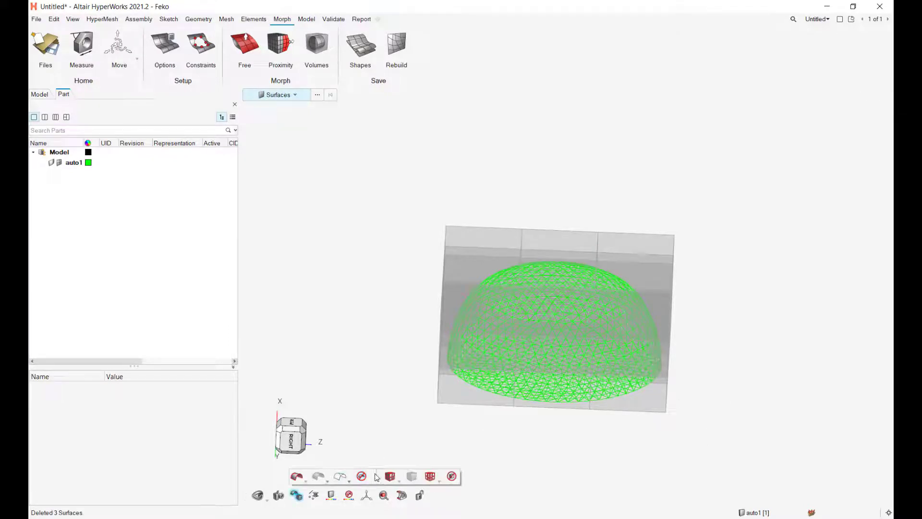
click(390, 477)
mouse_move(595, 451)
middle_down()
mouse_move(612, 434)
mouse_move(599, 412)
mouse_move(570, 401)
mouse_move(569, 421)
mouse_move(583, 422)
middle_up()
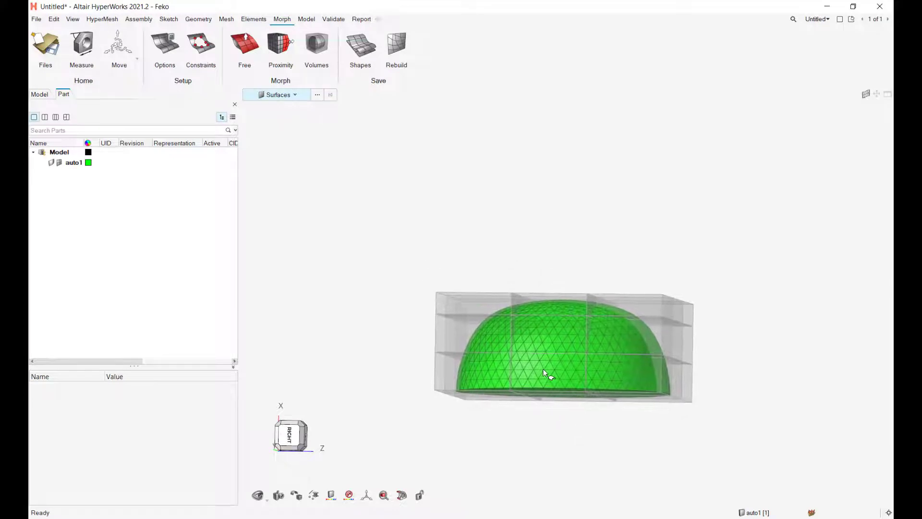
mouse_move(350, 249)
middle_down()
mouse_move(423, 274)
mouse_move(397, 247)
mouse_move(392, 274)
mouse_move(426, 304)
mouse_move(404, 307)
mouse_move(685, 405)
mouse_move(680, 419)
mouse_move(596, 304)
mouse_move(528, 299)
middle_up()
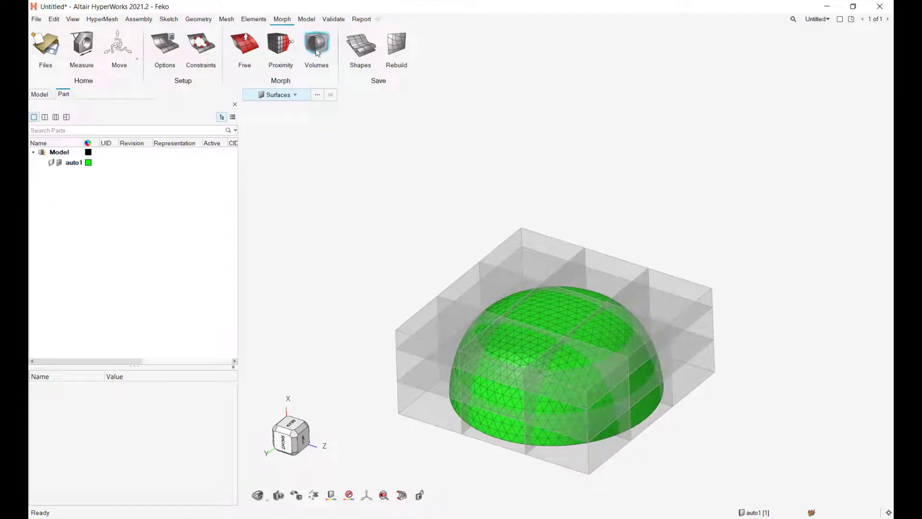
- Morph the dome by moving the lower and middle central faces on the morph volume's +Z side about 91.77 along Z
click(316, 48)
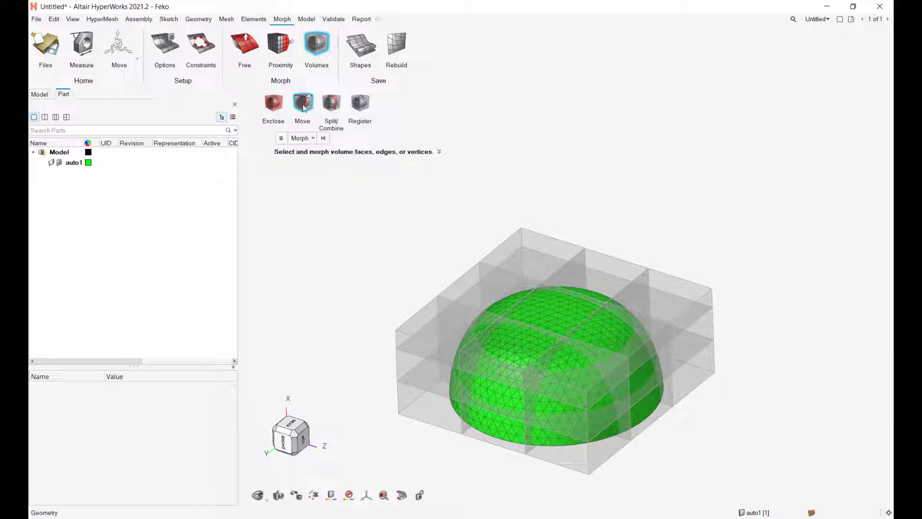
right_drag(813, 377, 788, 314)
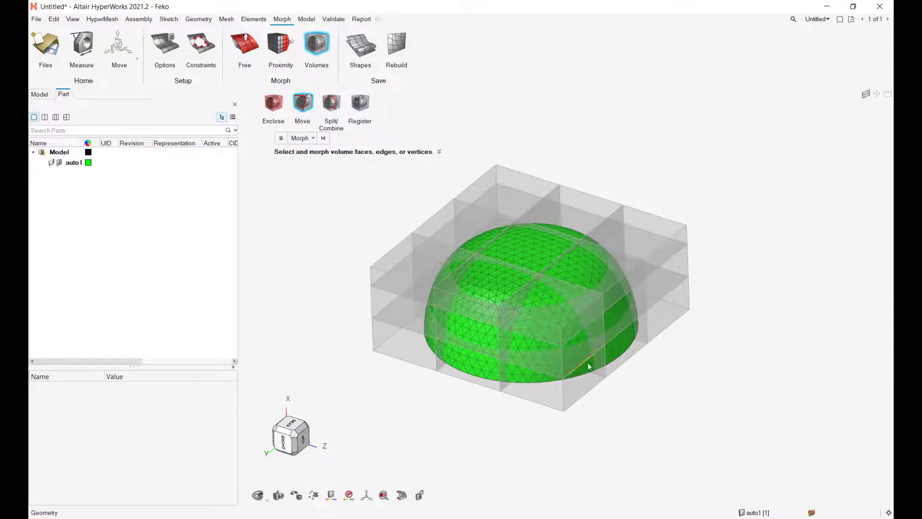
click(628, 353)
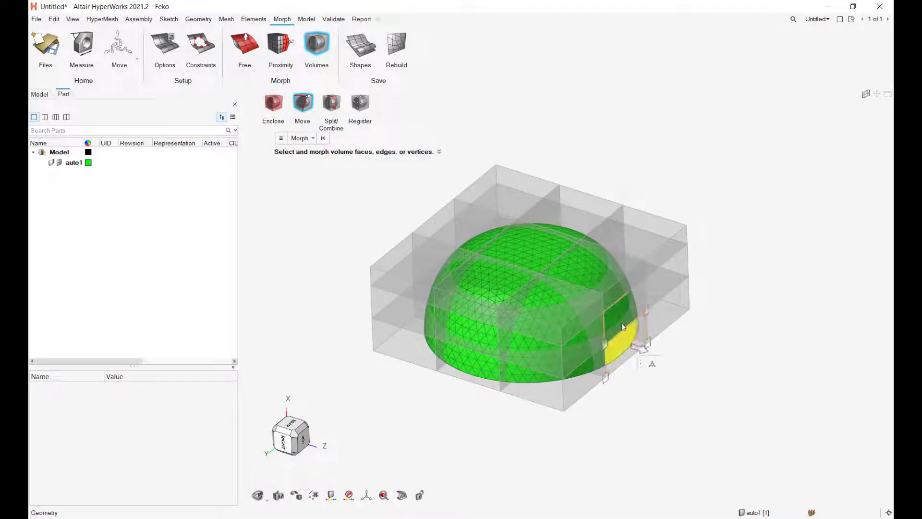
click(642, 280)
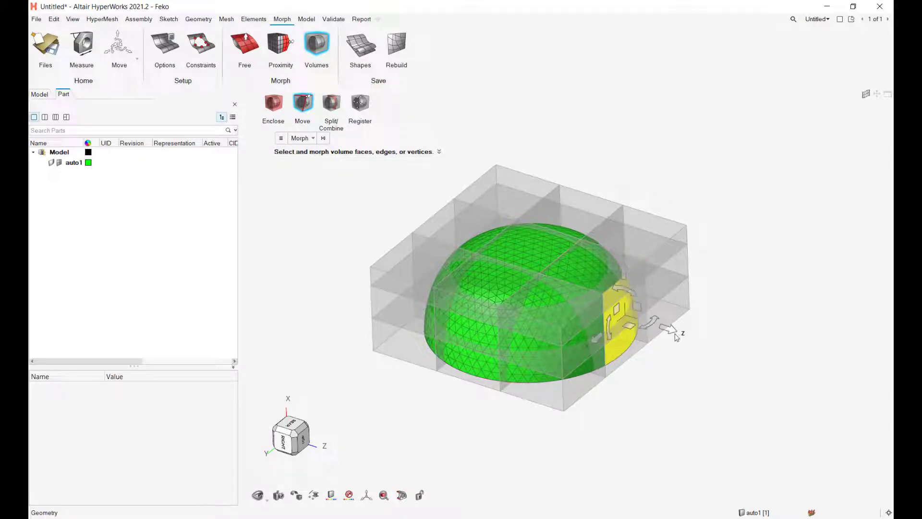
drag(677, 337, 757, 356)
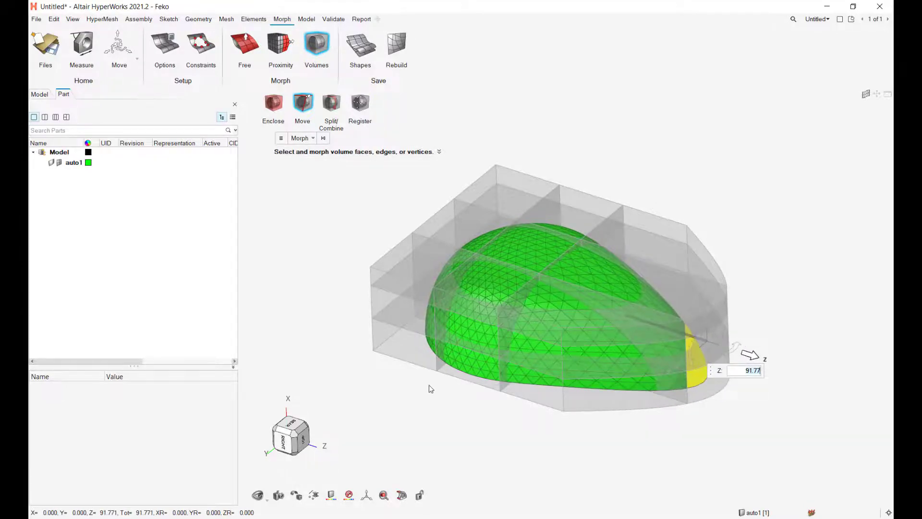
middle_drag(428, 384, 475, 398)
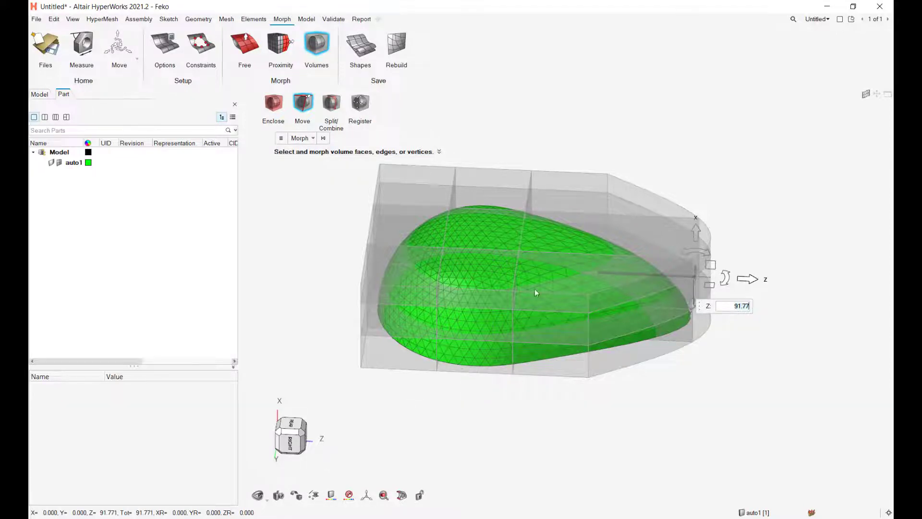
- Move the two middle vertices at the base of the morph volume's -Z side about -16.13 along Z and finish the morph
right_drag(445, 402, 478, 315)
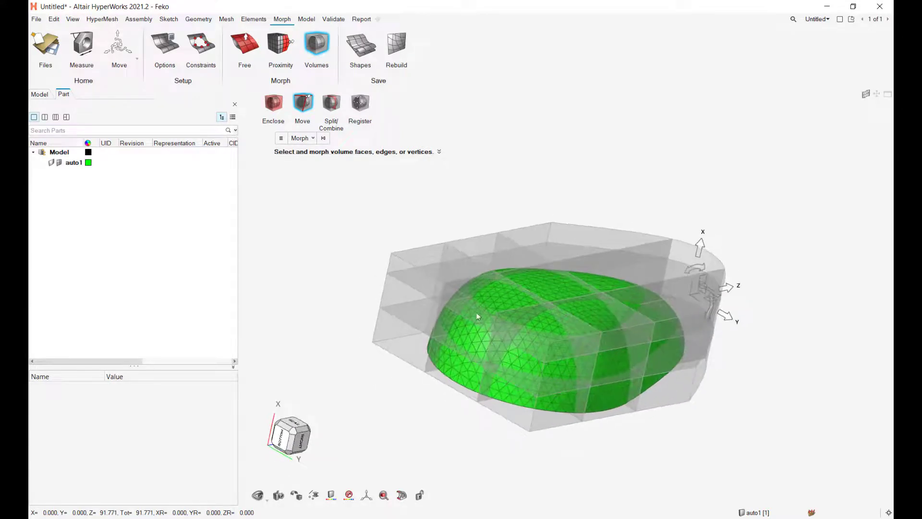
click(466, 344)
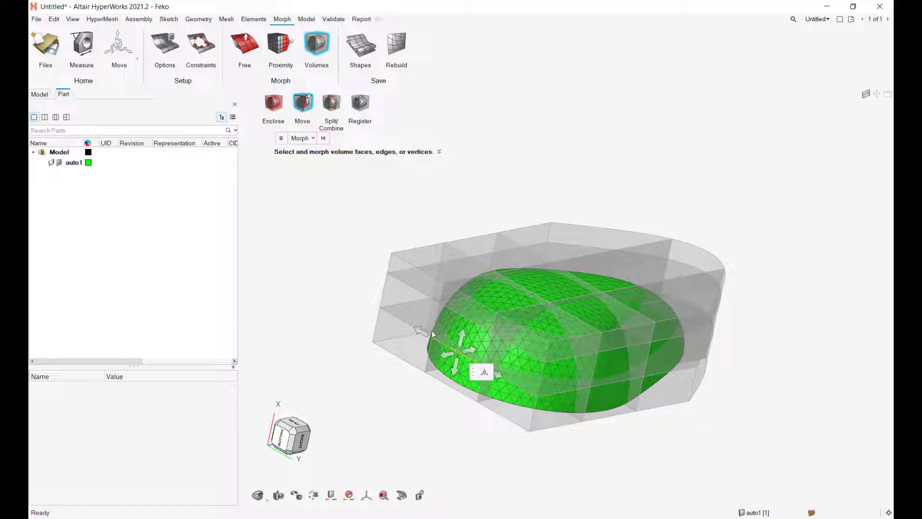
key(Escape)
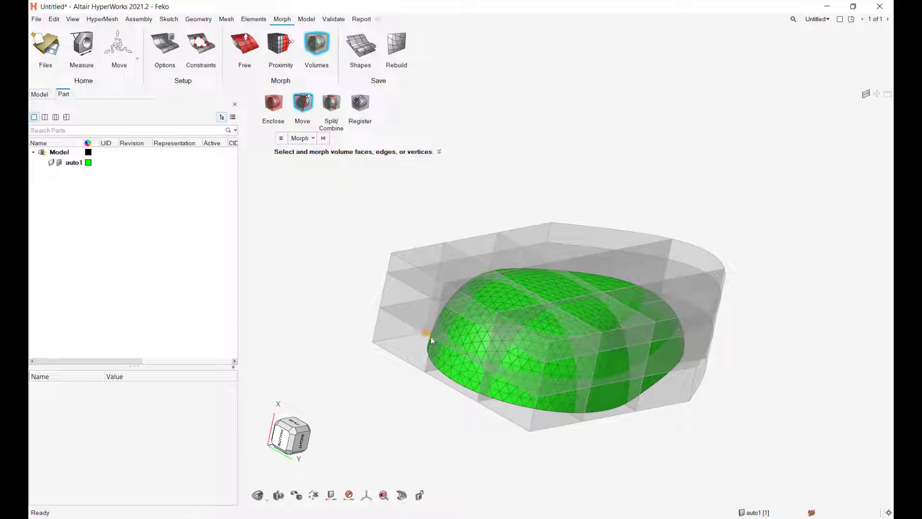
click(426, 371)
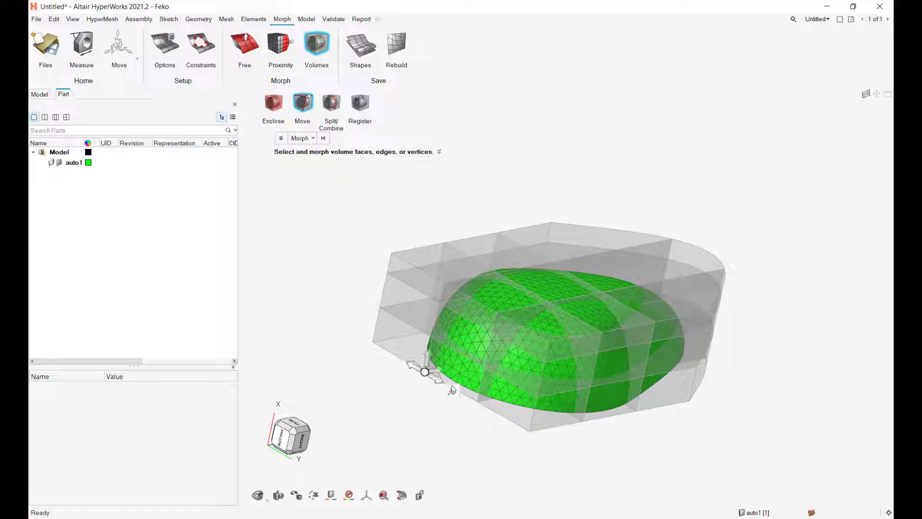
click(477, 402)
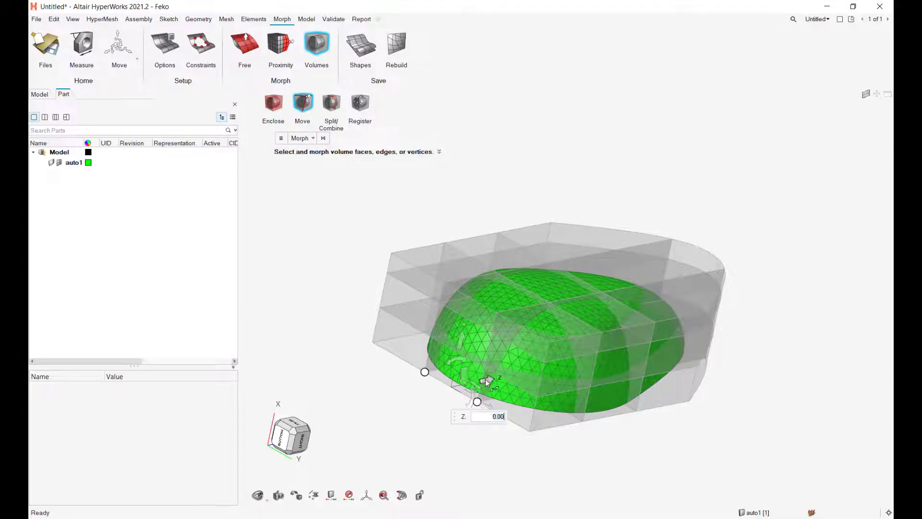
mouse_move(486, 382)
mouse_down()
mouse_move(466, 384)
mouse_move(475, 381)
mouse_up()
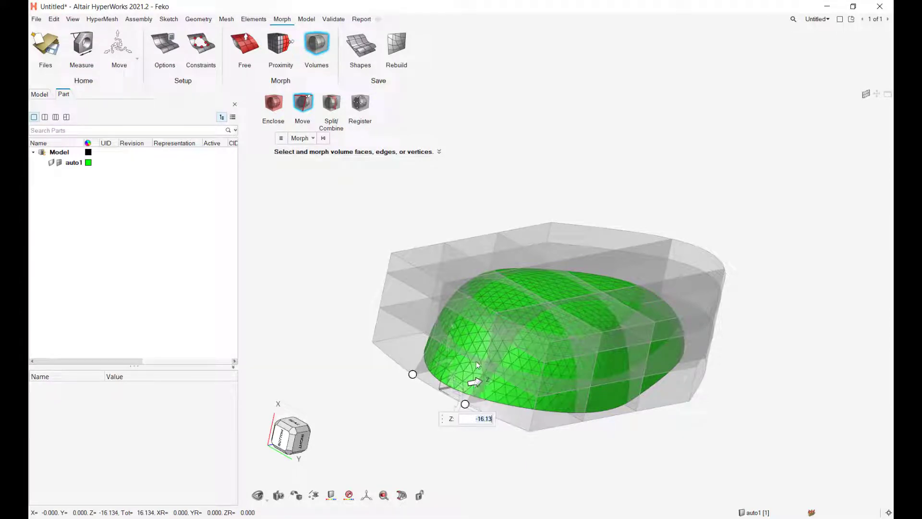
middle_click(476, 361)
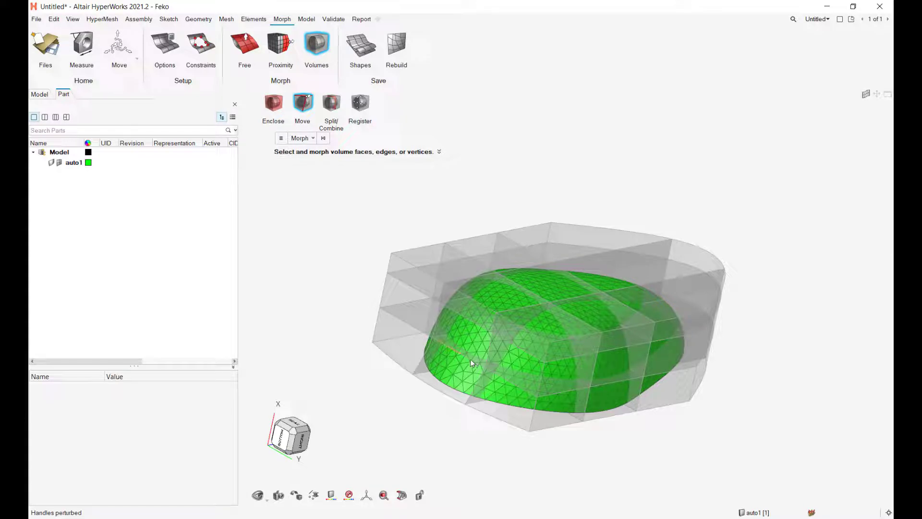
- Move the two middle horizontal edges near the dome's -Z end toward -Z, the lower one about 31.10 and the one above about 18.53
click(470, 358)
drag(446, 356, 424, 360)
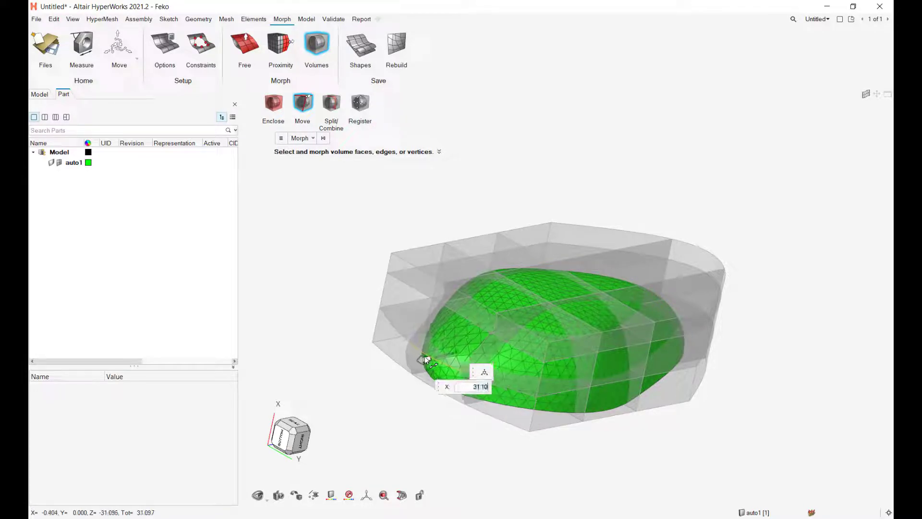
click(469, 326)
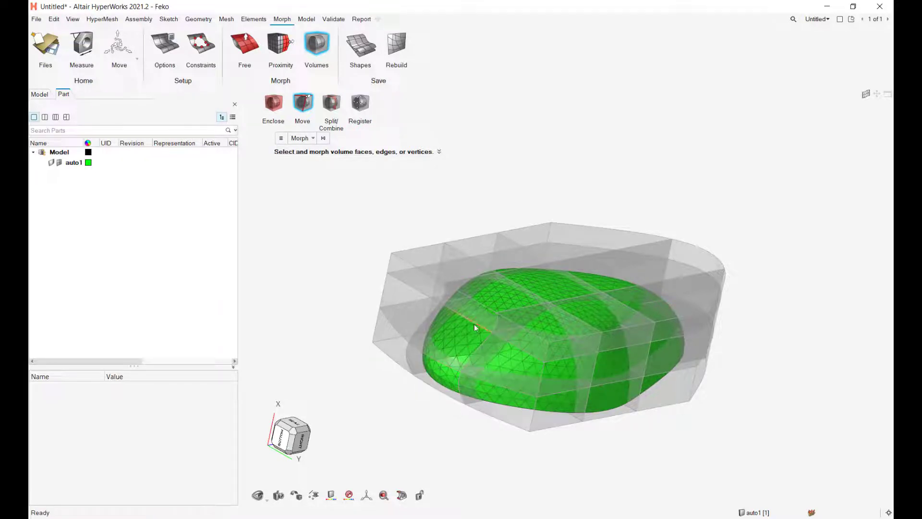
drag(475, 327, 427, 333)
mouse_move(526, 318)
middle_down()
mouse_move(515, 309)
mouse_move(523, 318)
middle_up()
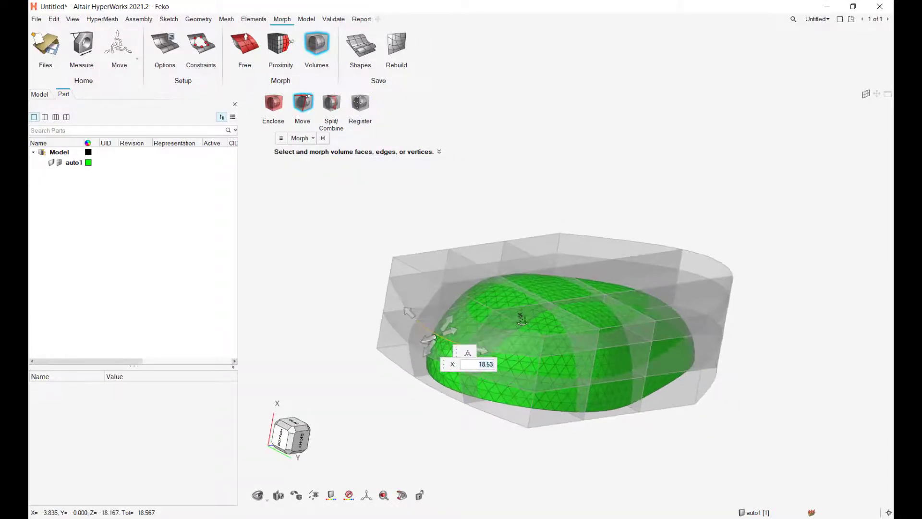
- Lower two middle edges over the dome's upper -Z area, the second about 11.81 along X, and finish morphing with volumes
click(480, 304)
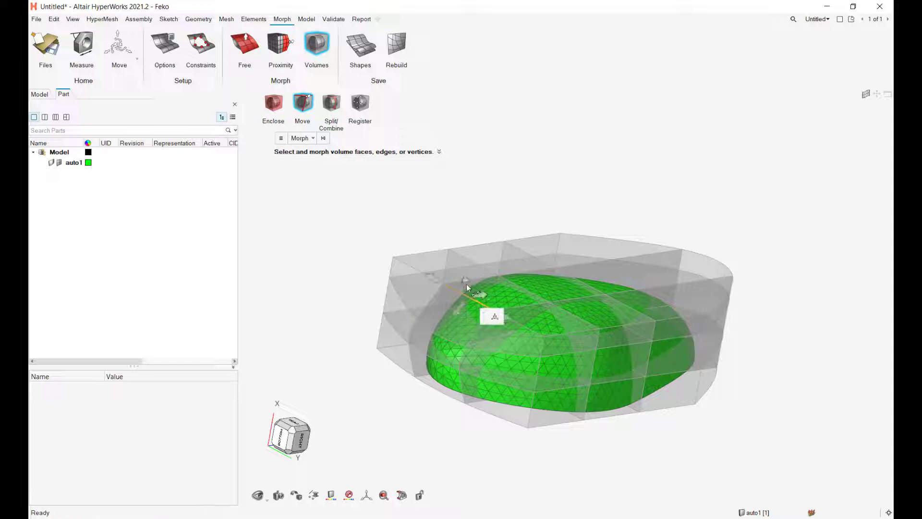
drag(466, 284, 469, 299)
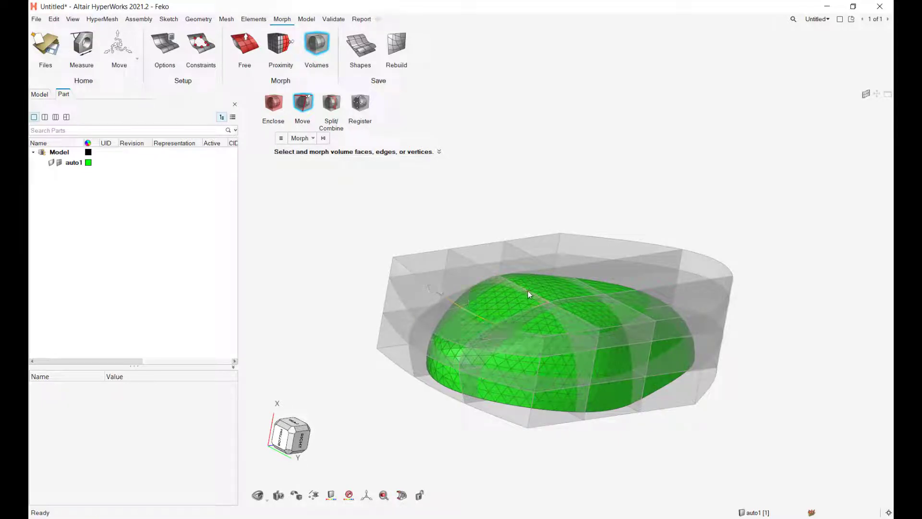
click(528, 290)
drag(528, 290, 523, 291)
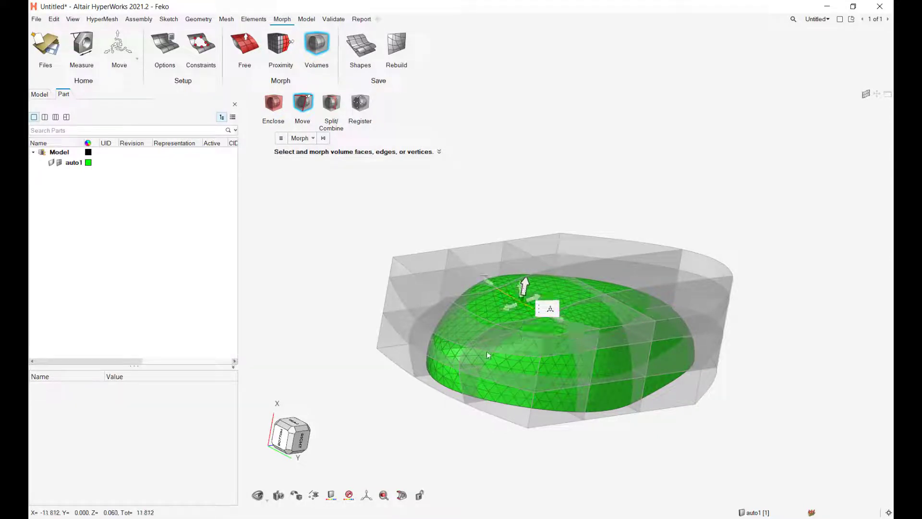
middle_drag(486, 350, 453, 370)
key(Escape)
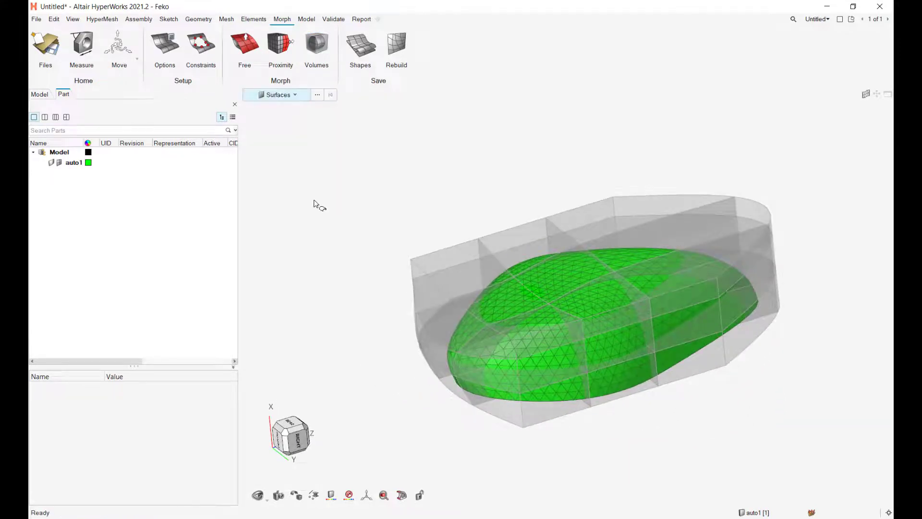
- Delete all the morphing volumes from the model, leaving only the reshaped mesh
middle_drag(315, 202, 413, 354)
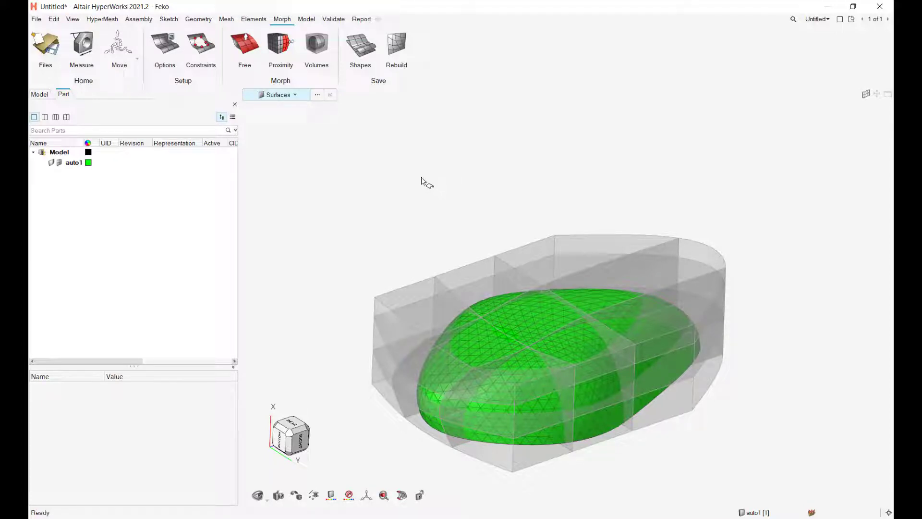
click(39, 94)
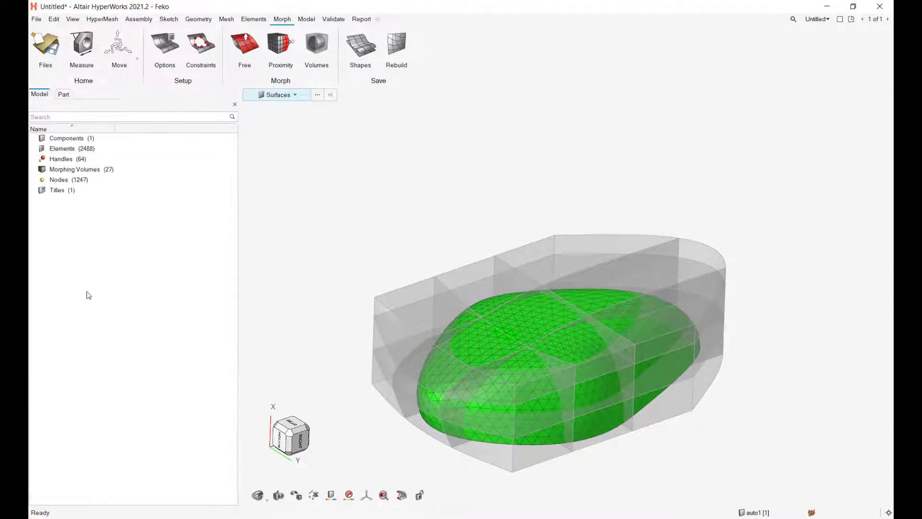
click(77, 169)
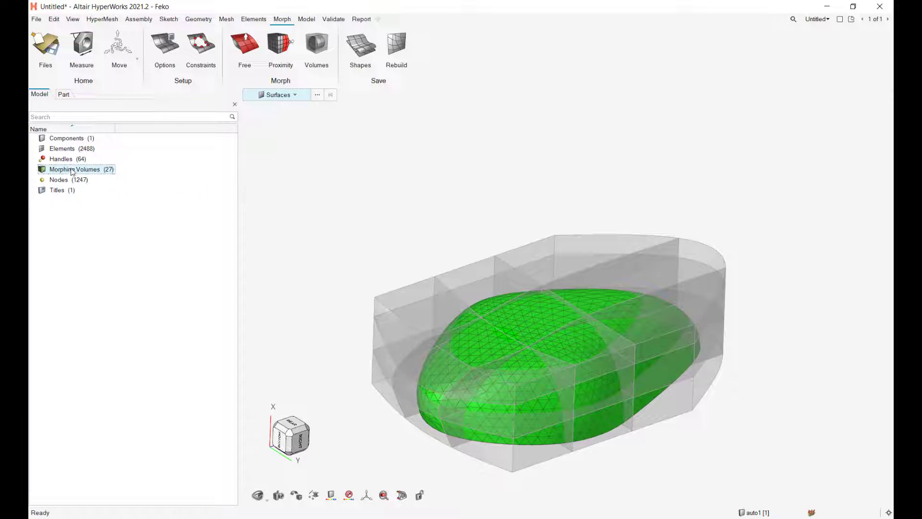
right_click(104, 222)
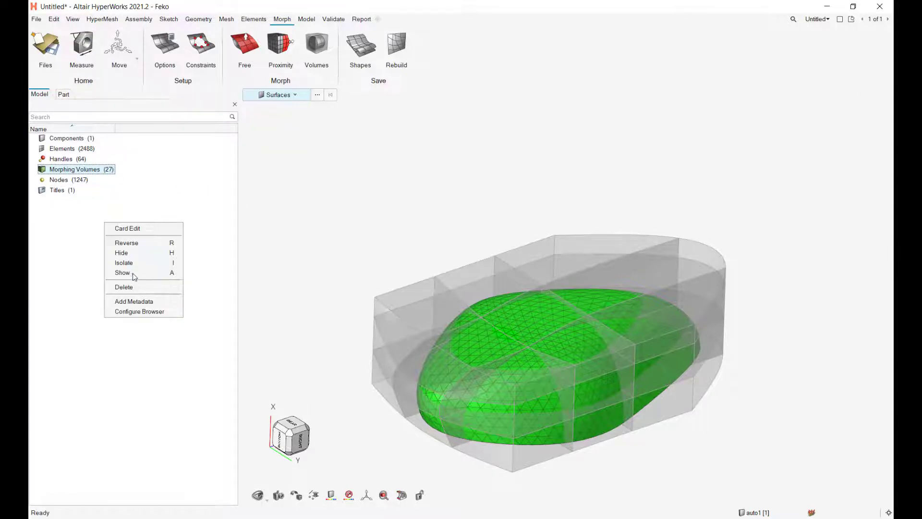
click(124, 288)
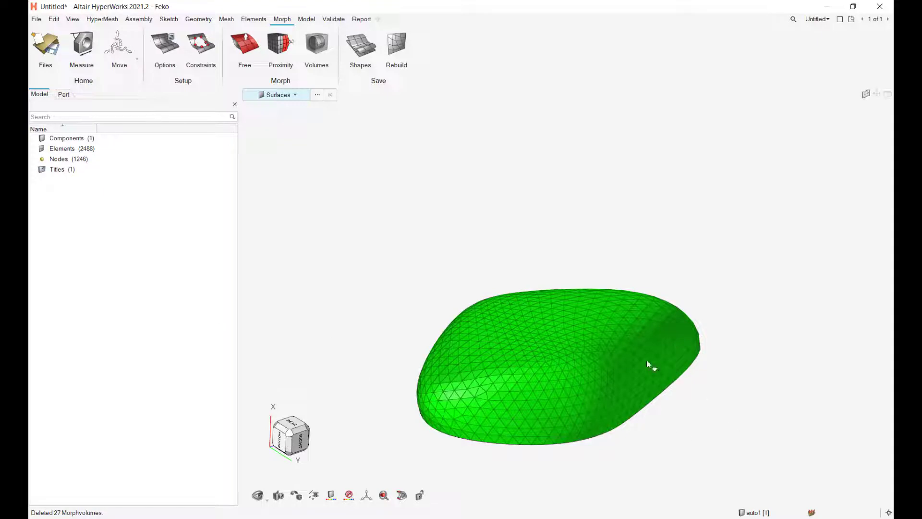
- Free-morph a single node on the upper surface near the dome's -Z end, moving it up about 3.58 along X
middle_drag(647, 361, 457, 366)
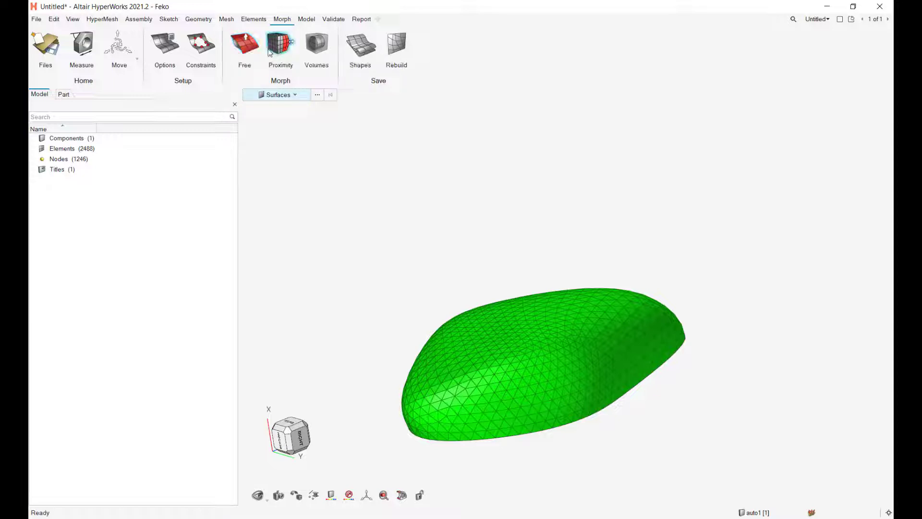
click(251, 50)
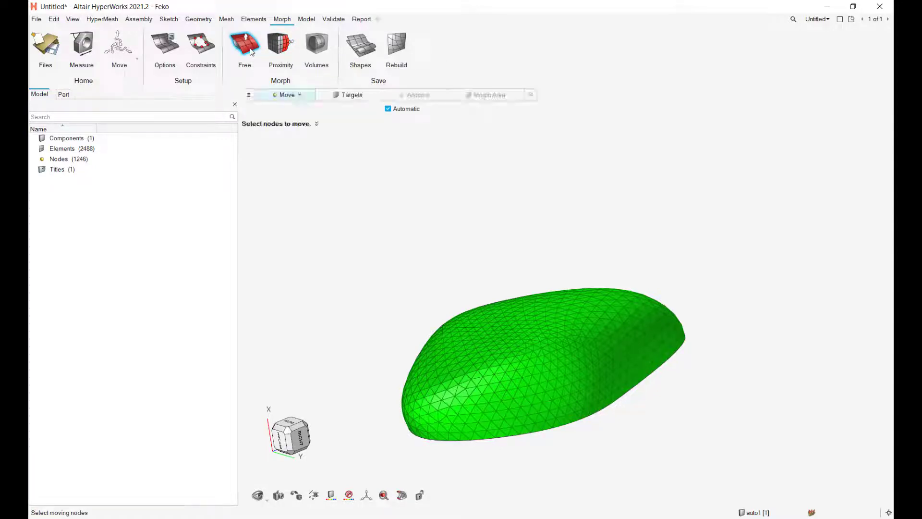
middle_drag(398, 360, 462, 369)
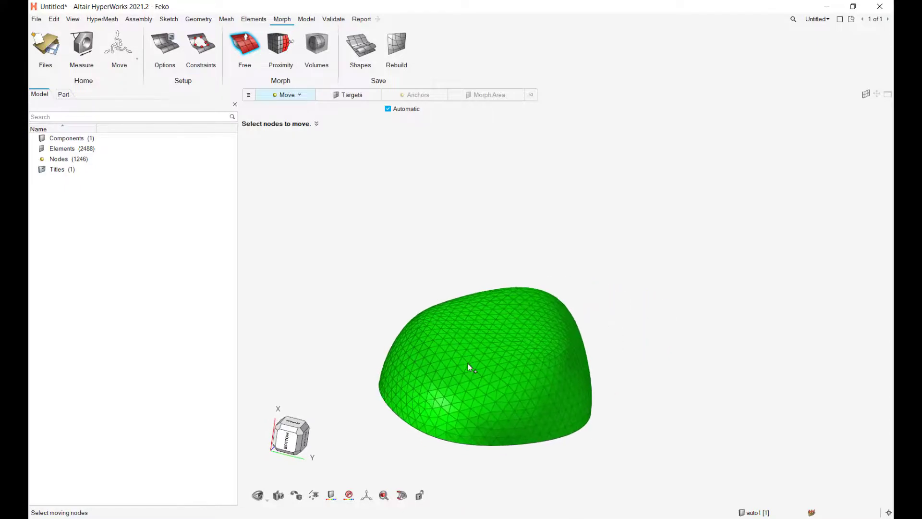
click(469, 364)
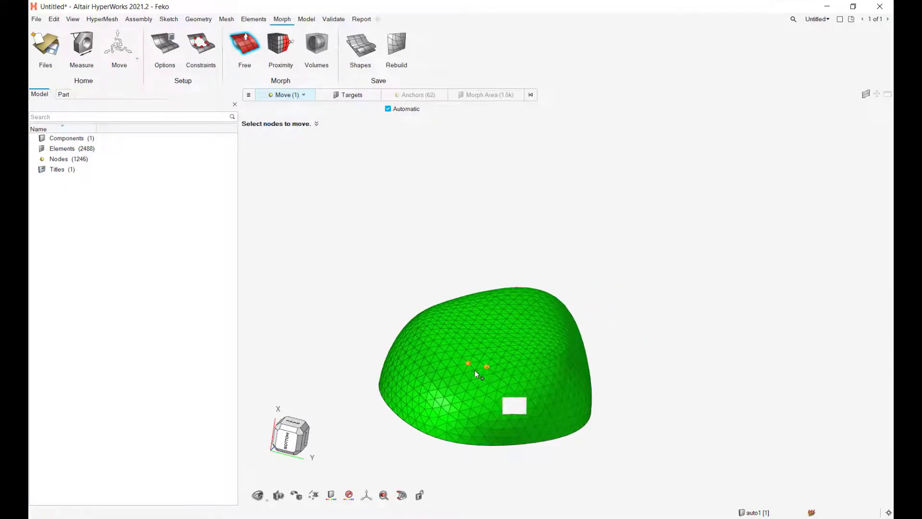
middle_drag(524, 350, 471, 337)
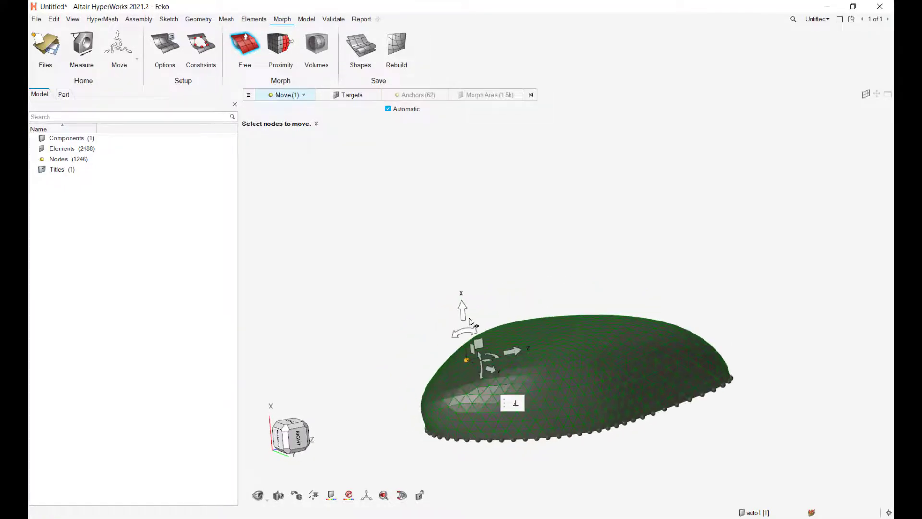
drag(468, 323, 528, 407)
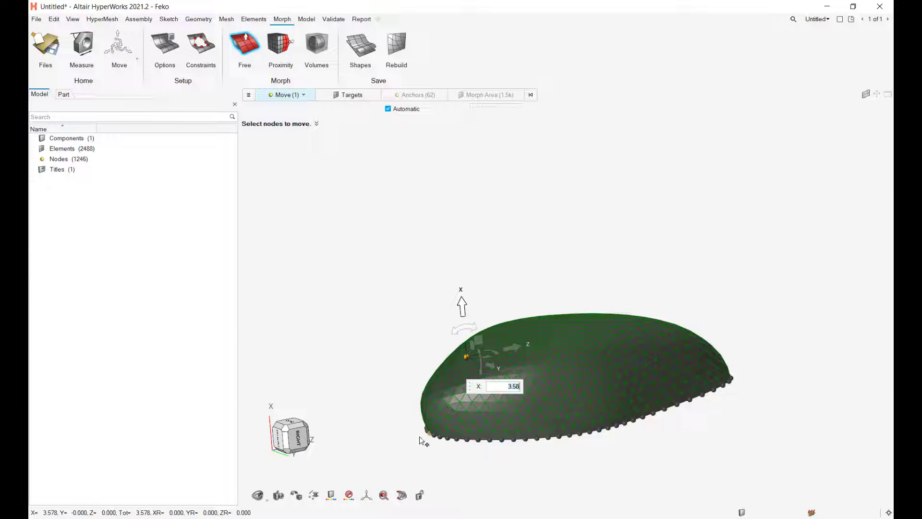
middle_drag(697, 478, 623, 388)
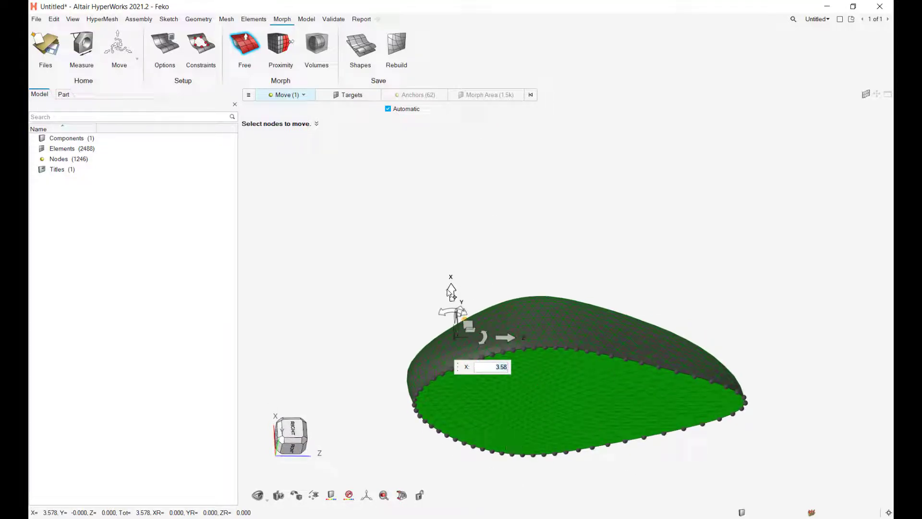
- Push the free-morph node down to about -15.72 along X to dent the surface, and finish the free morph
drag(452, 293, 435, 320)
middle_drag(416, 268, 428, 358)
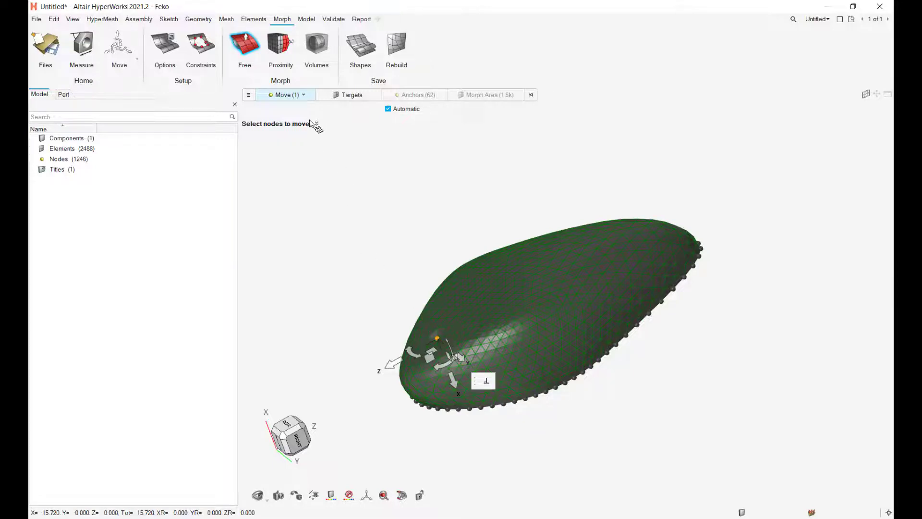
click(304, 94)
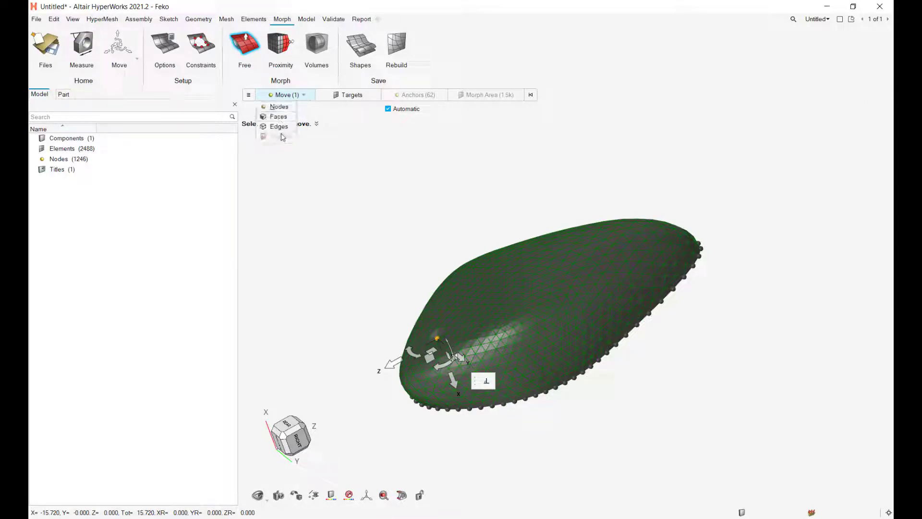
click(291, 241)
middle_drag(333, 241, 406, 280)
key(Escape)
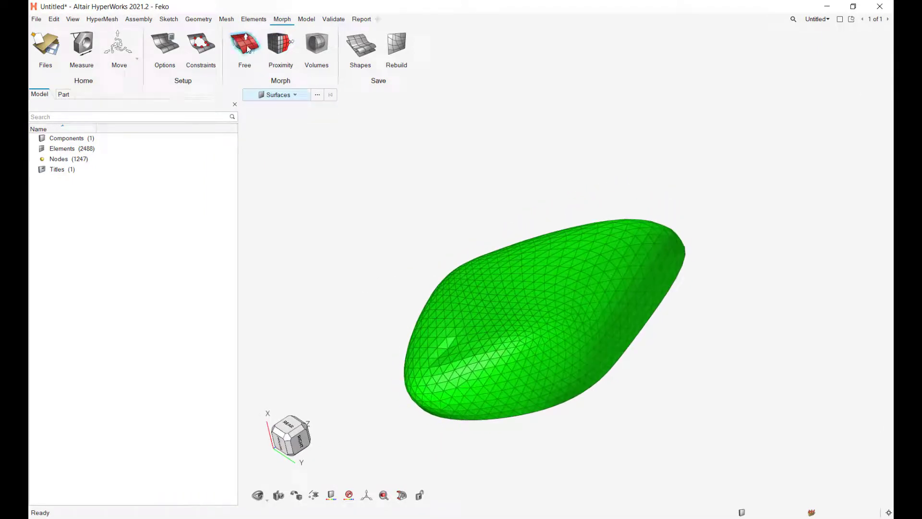
- Use Proximity morph to raise one node on the upper surface, next to the dent, about 9.82 along X
click(281, 48)
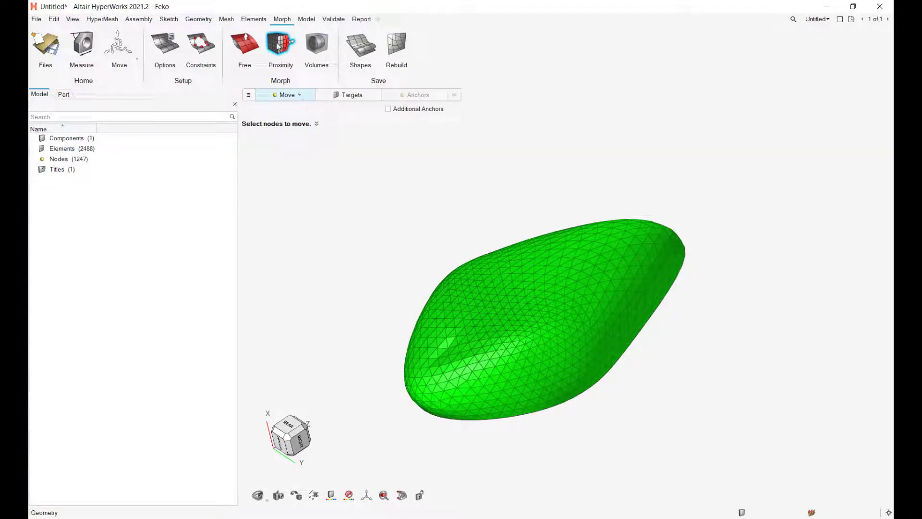
click(494, 307)
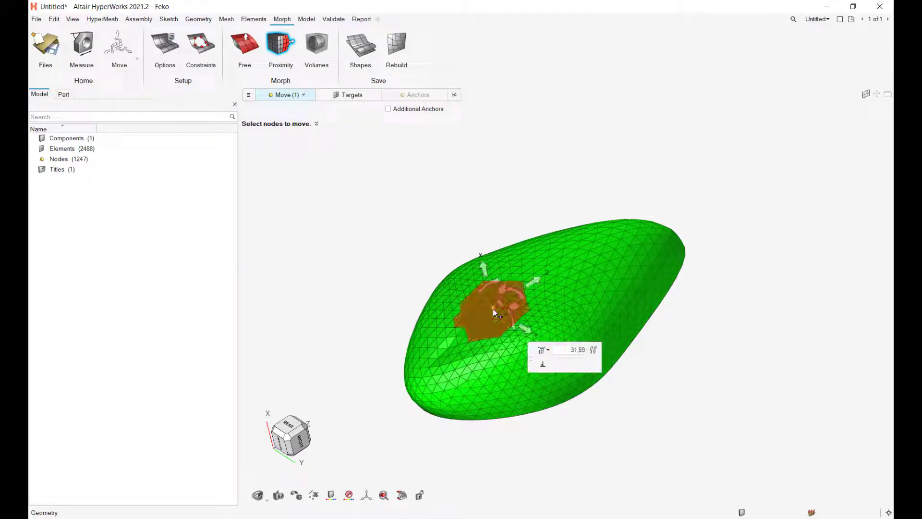
mouse_move(487, 340)
middle_down()
mouse_move(531, 337)
mouse_move(536, 315)
mouse_move(503, 335)
middle_up()
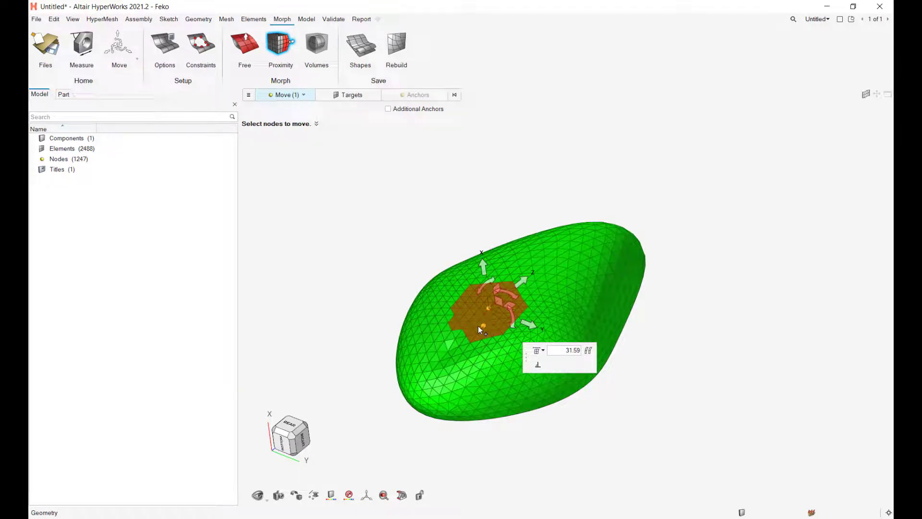
middle_drag(482, 323, 455, 338)
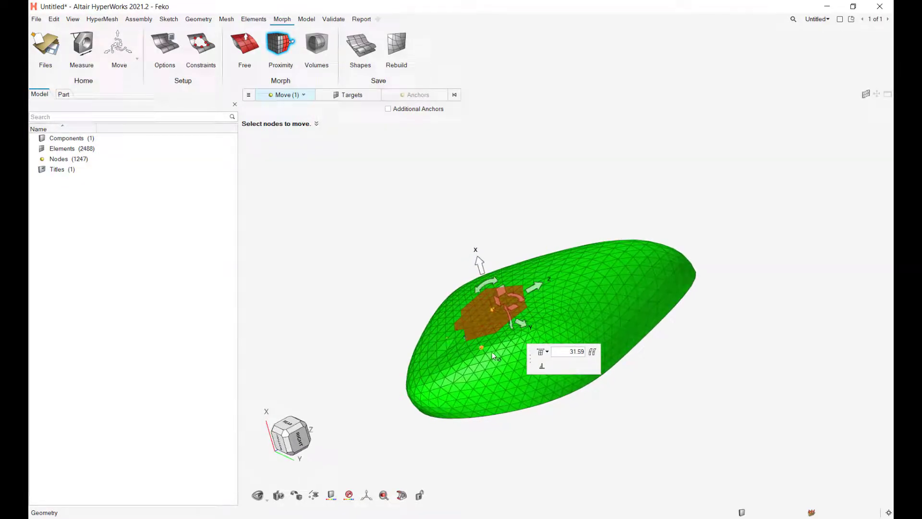
drag(488, 273, 476, 258)
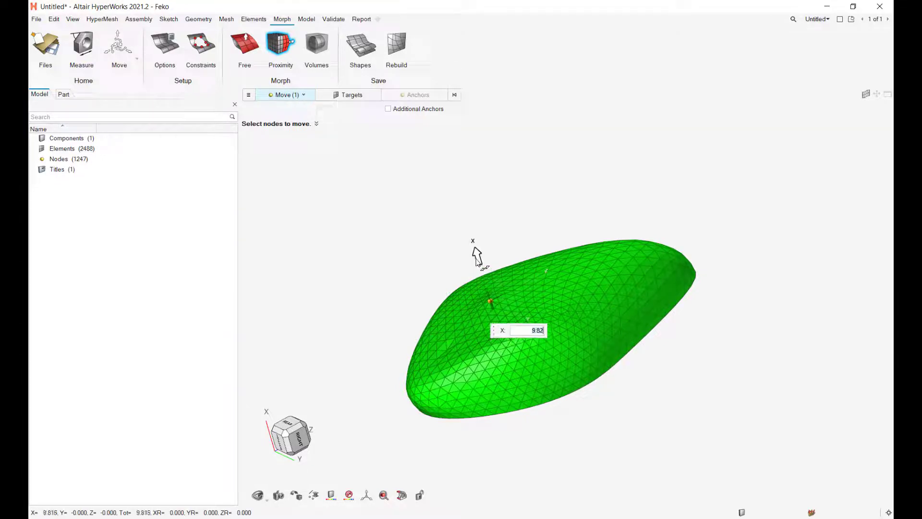
click(579, 264)
key(Escape)
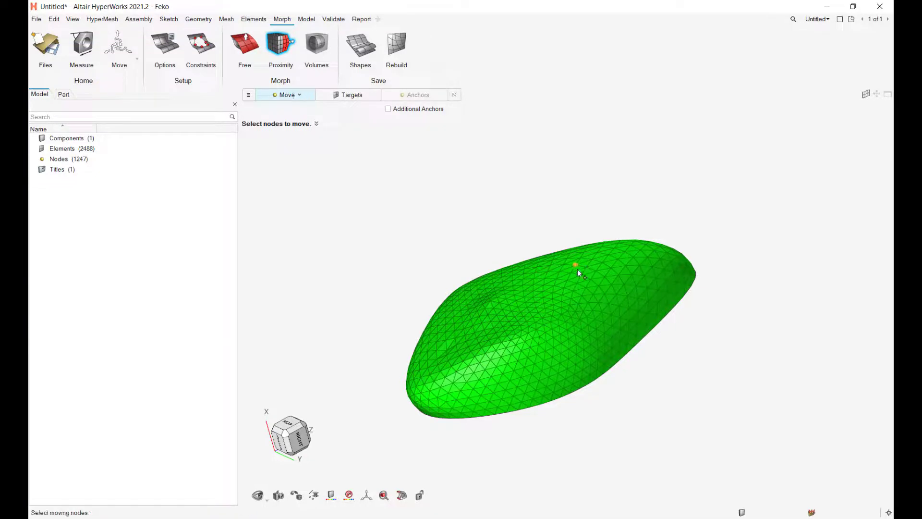
- Proximity-morph one node on the upper surface toward the dome's +Z end about -9.28 along X, and finish the proximity morph
click(577, 267)
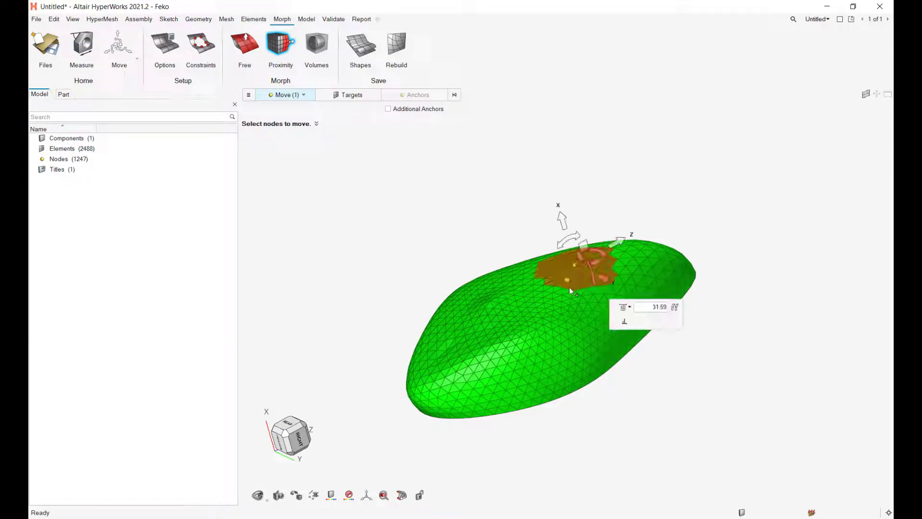
drag(562, 221, 565, 228)
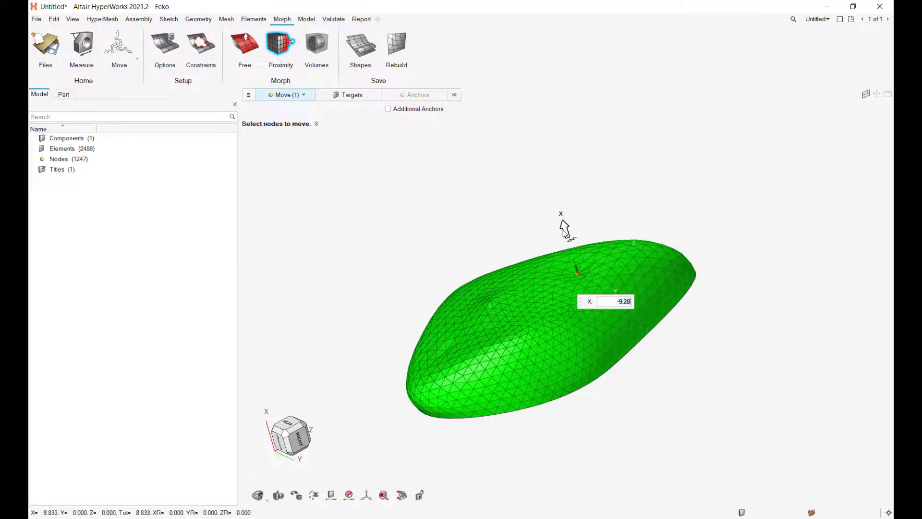
middle_drag(465, 339, 527, 336)
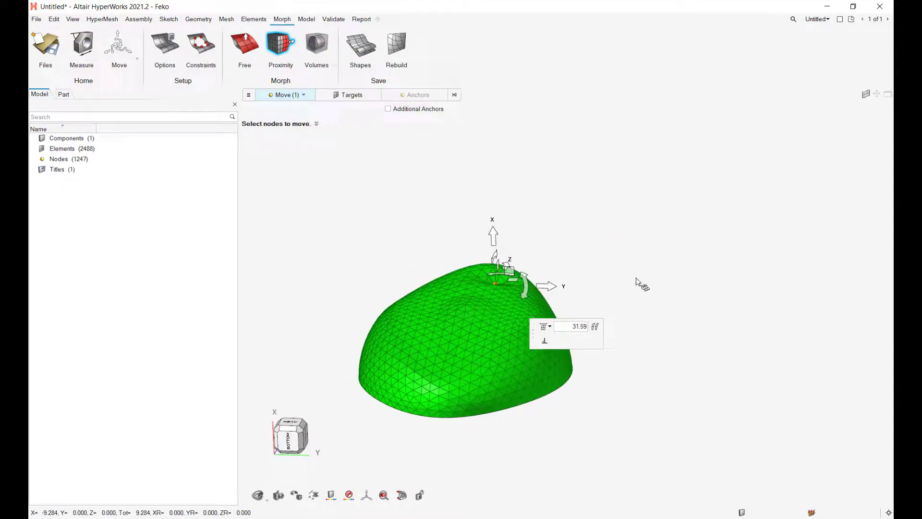
key(Escape)
key(Escape)
key(Escape)
middle_drag(636, 287, 555, 343)
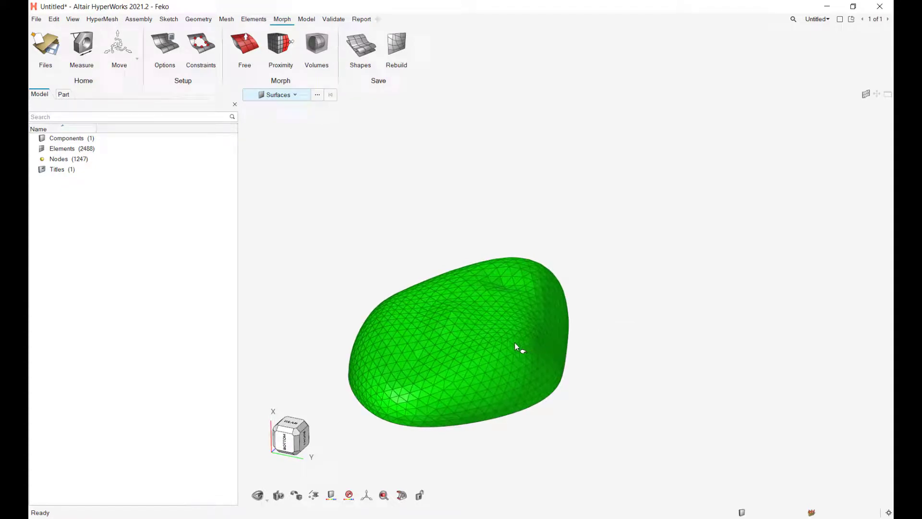
middle_drag(442, 352, 416, 399)
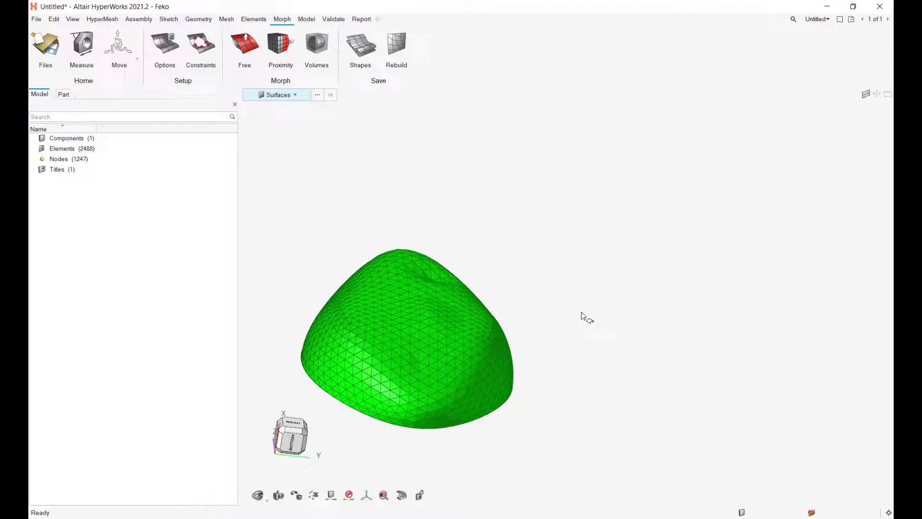
- Examine the entity types that the free morph offers for the nodes to move and for the target geometry
click(245, 44)
right_drag(583, 365, 552, 369)
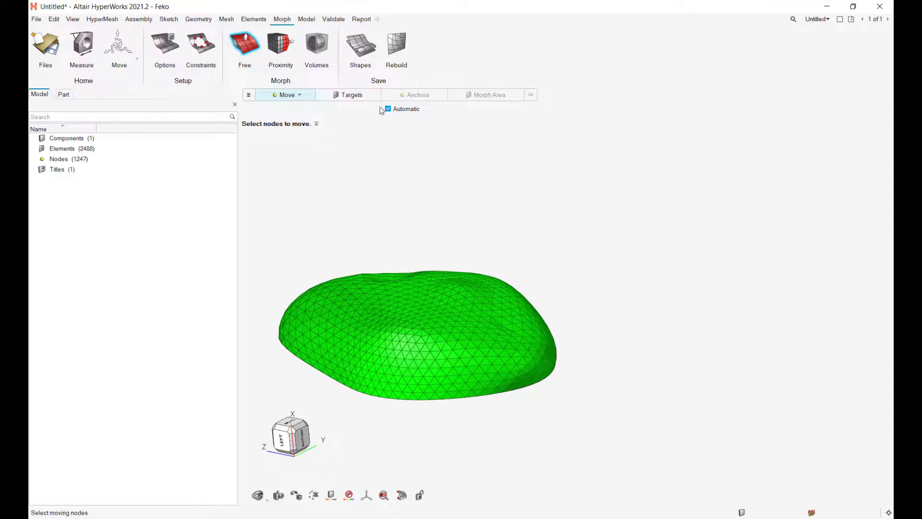
click(299, 96)
click(399, 182)
click(361, 95)
click(364, 95)
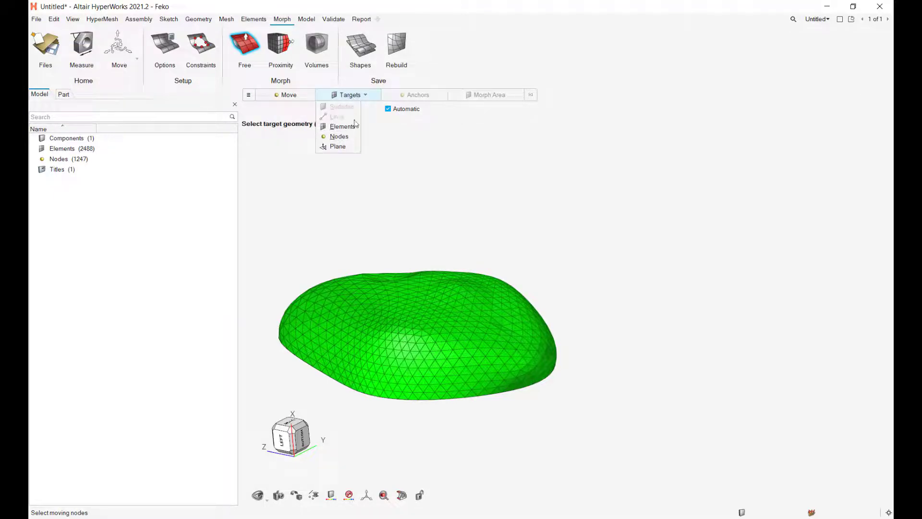
click(592, 303)
middle_drag(602, 322, 661, 324)
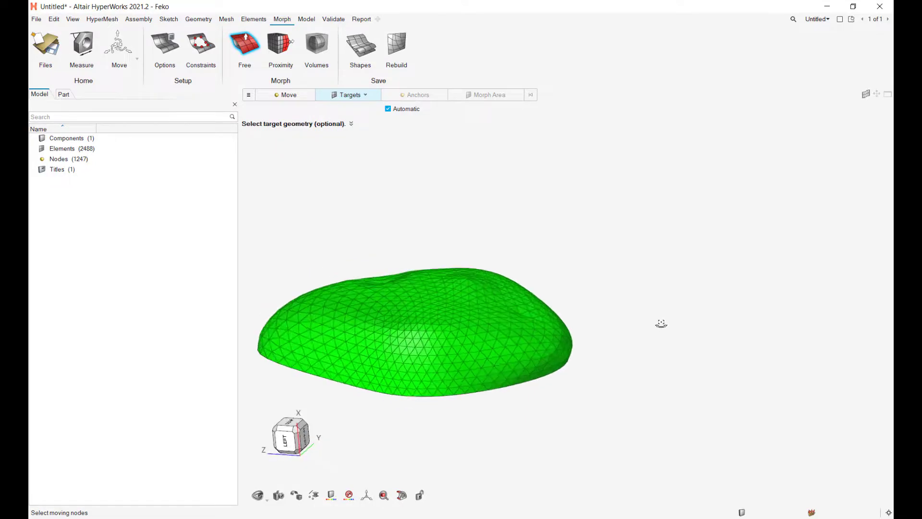
mouse_move(414, 430)
middle_down()
mouse_move(506, 432)
mouse_move(515, 424)
middle_up()
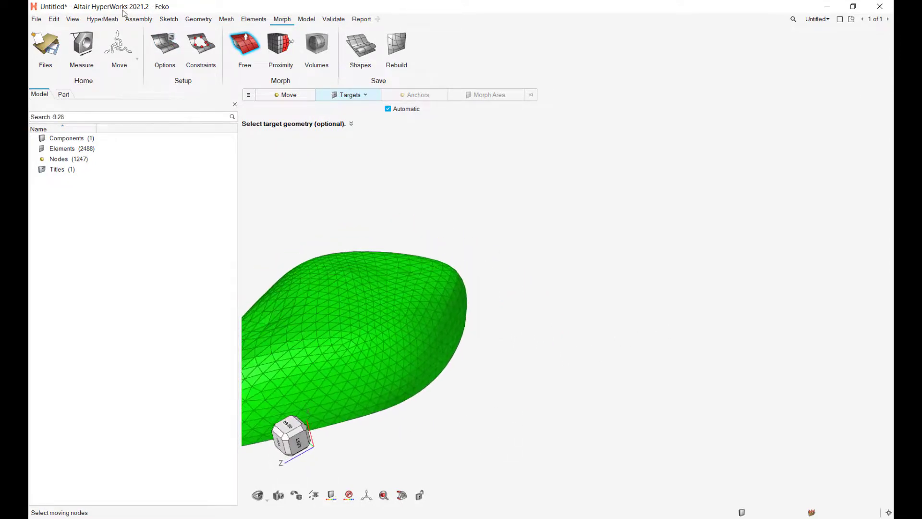
- Draw a circle from the open underside near one end of the mesh, extending partly beyond its edge
click(168, 19)
click(198, 19)
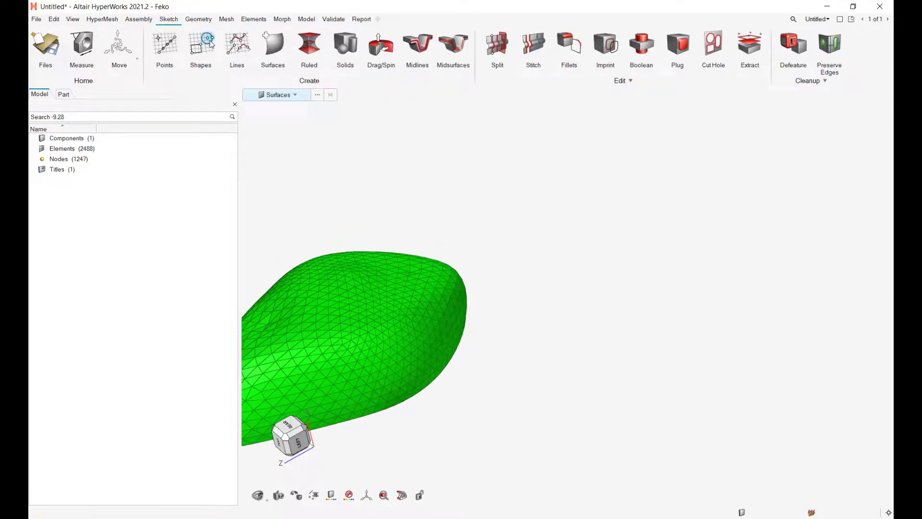
middle_drag(526, 302, 425, 248)
middle_drag(655, 376, 669, 336)
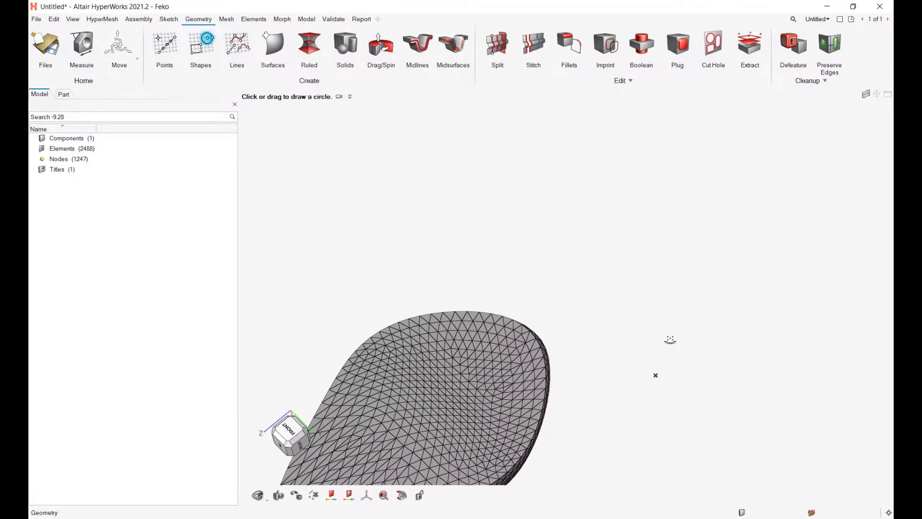
click(508, 347)
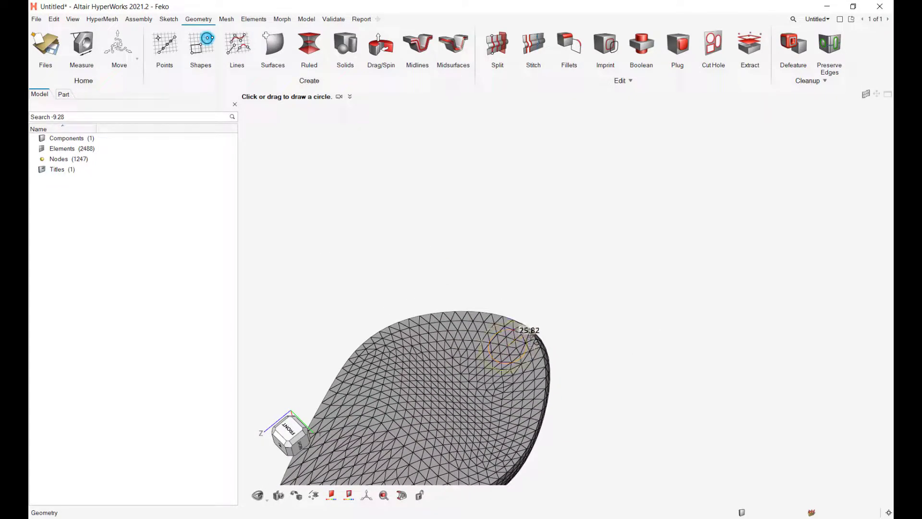
click(563, 332)
key(Escape)
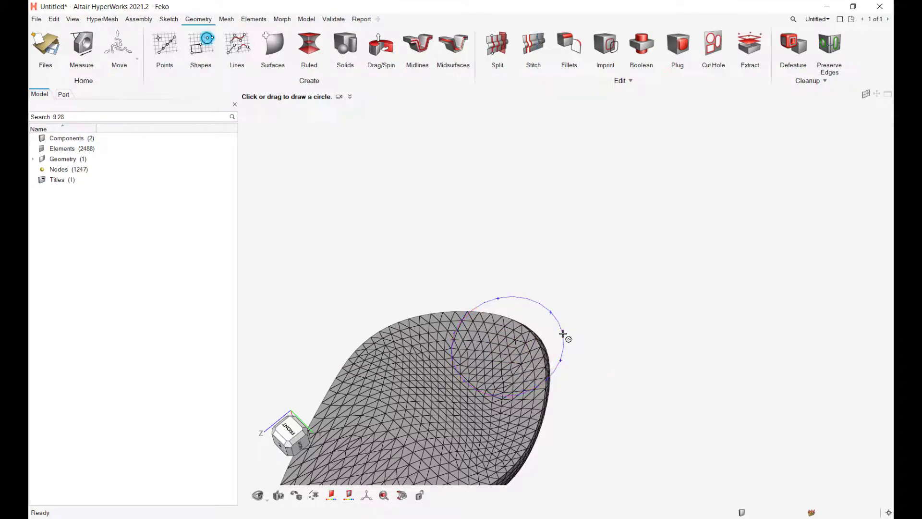
- Start a free morph and select the row of bottom-edge nodes between the two places where the circle meets the mesh
middle_drag(556, 263, 476, 322)
middle_drag(539, 309, 521, 315)
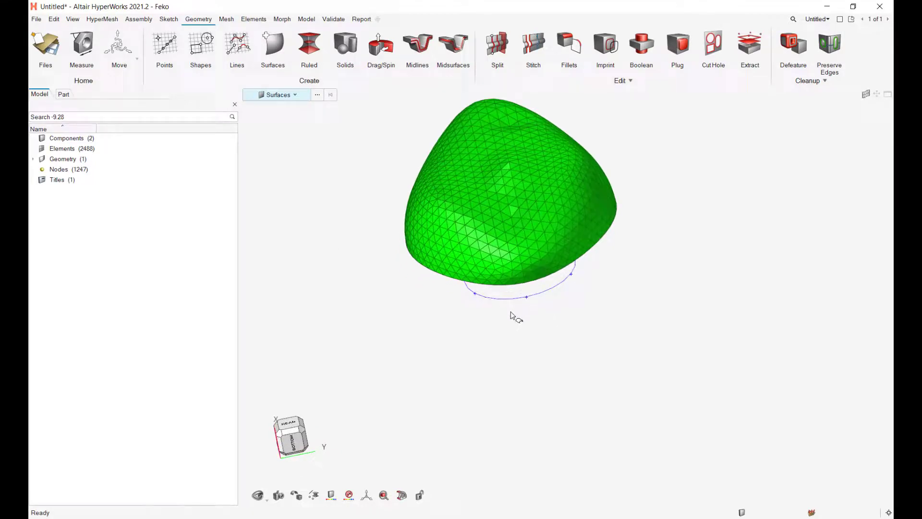
right_drag(470, 334, 450, 350)
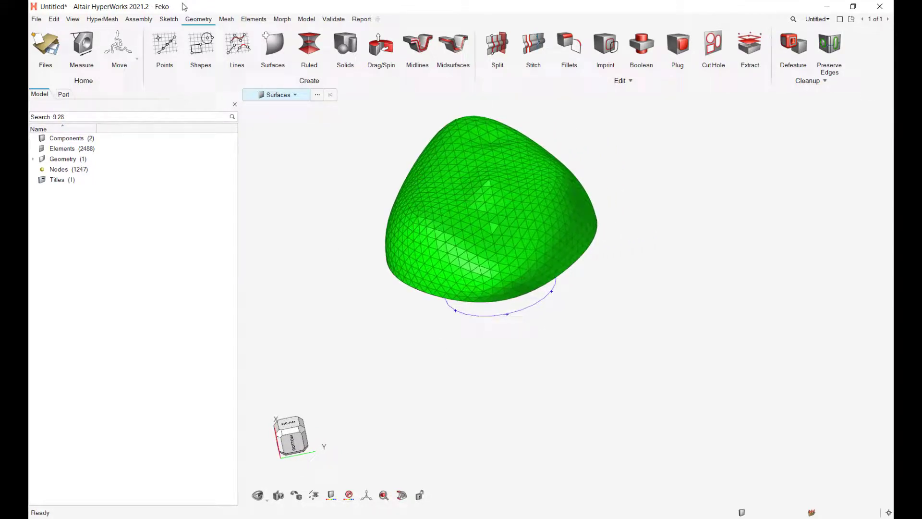
click(278, 19)
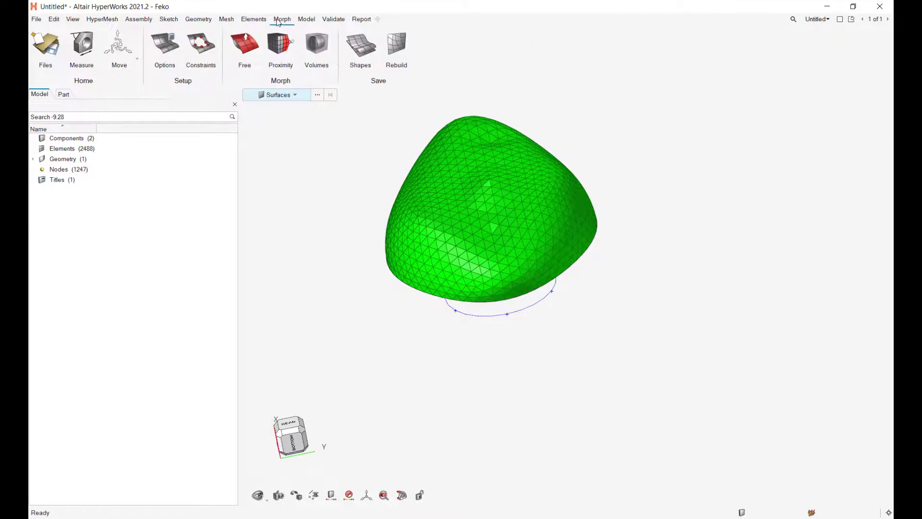
click(237, 42)
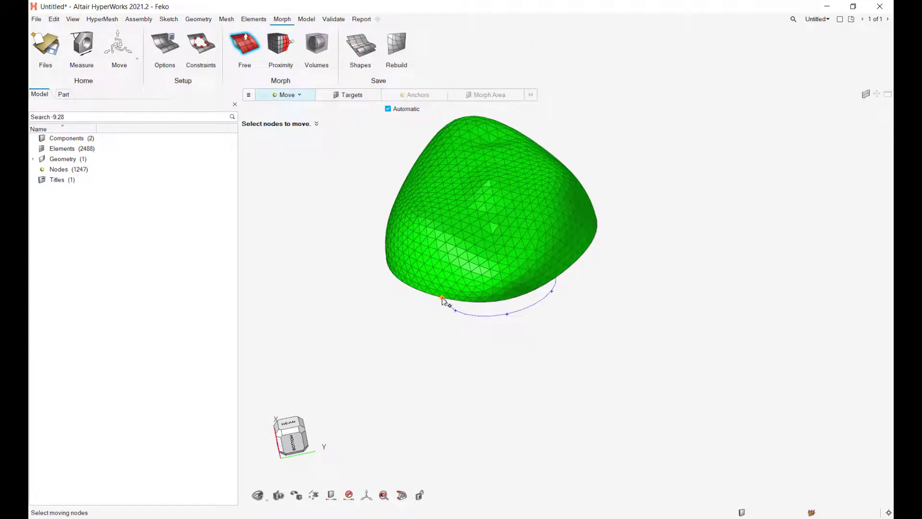
click(442, 297)
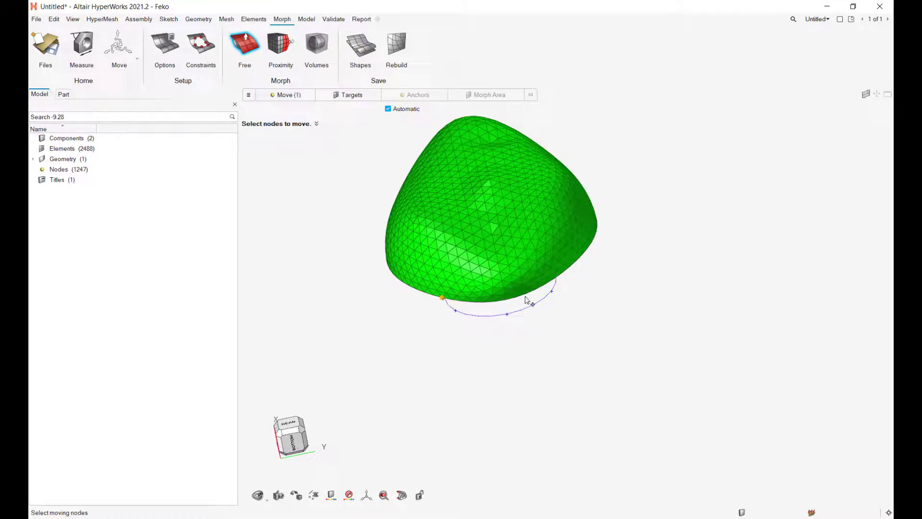
click(554, 279)
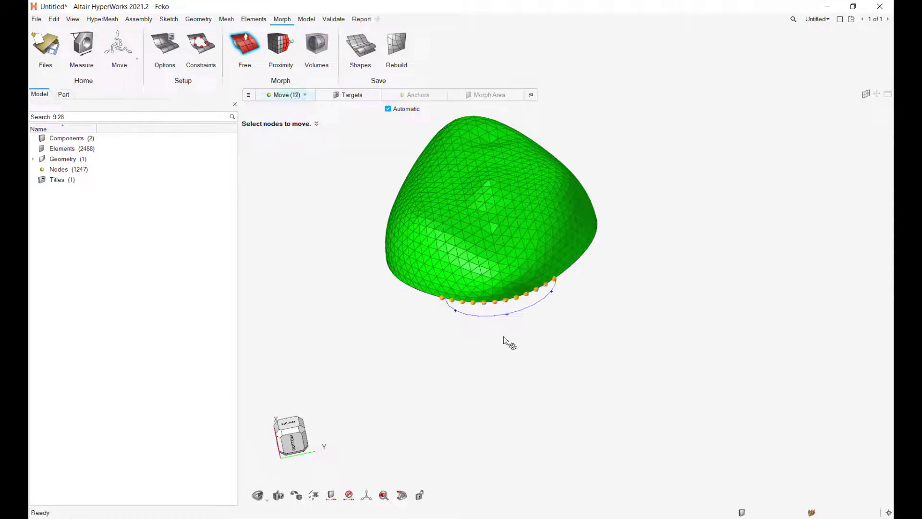
- Use the circle line as the free morph's target and morph the selected edge nodes onto it
click(359, 96)
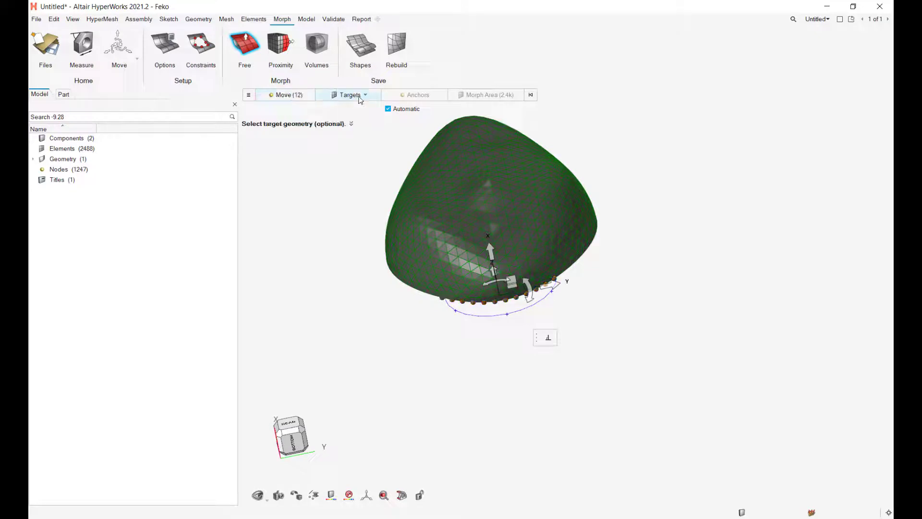
click(363, 95)
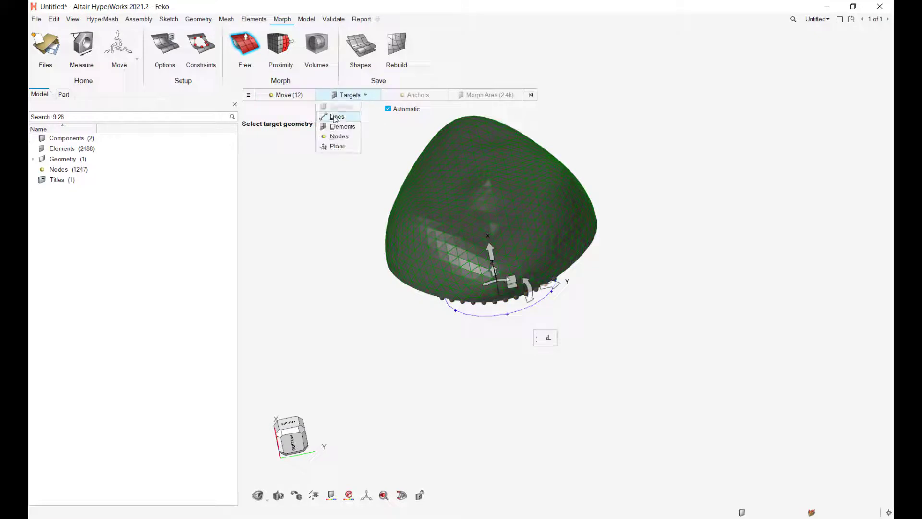
click(339, 116)
click(495, 316)
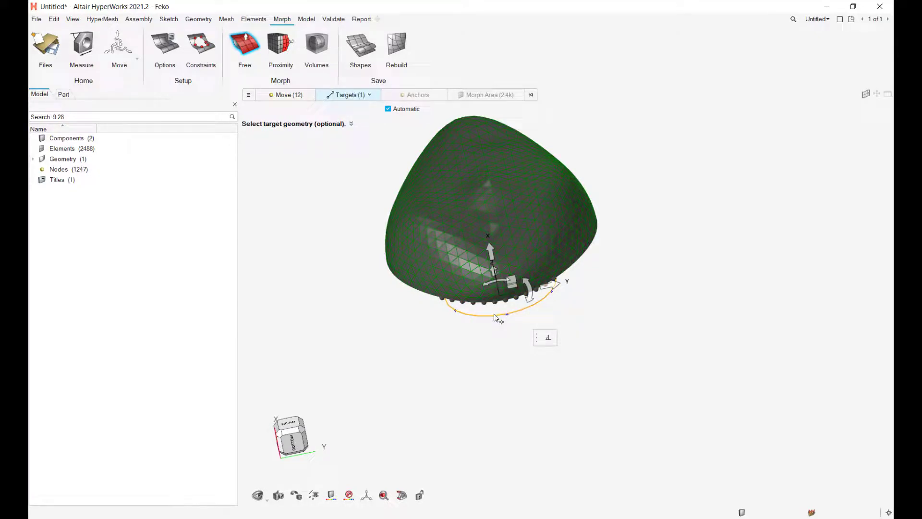
click(555, 295)
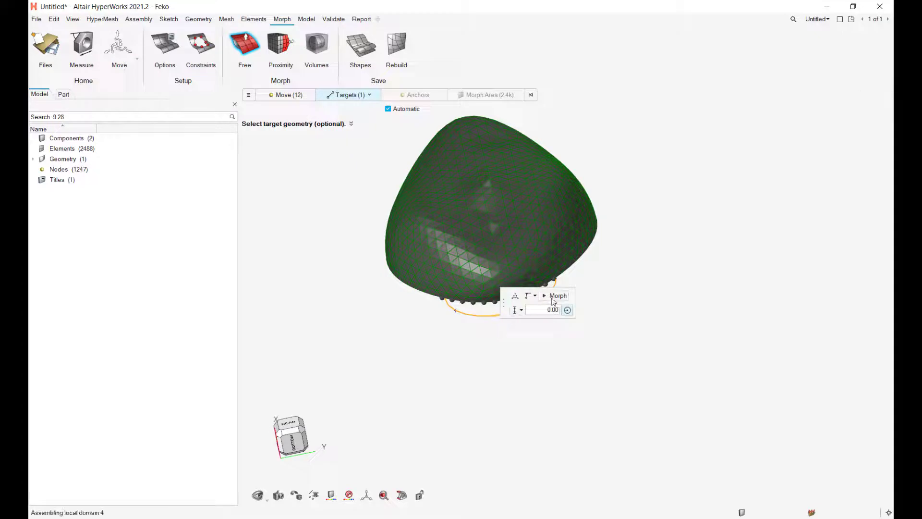
drag(505, 304, 623, 354)
middle_drag(527, 362, 556, 362)
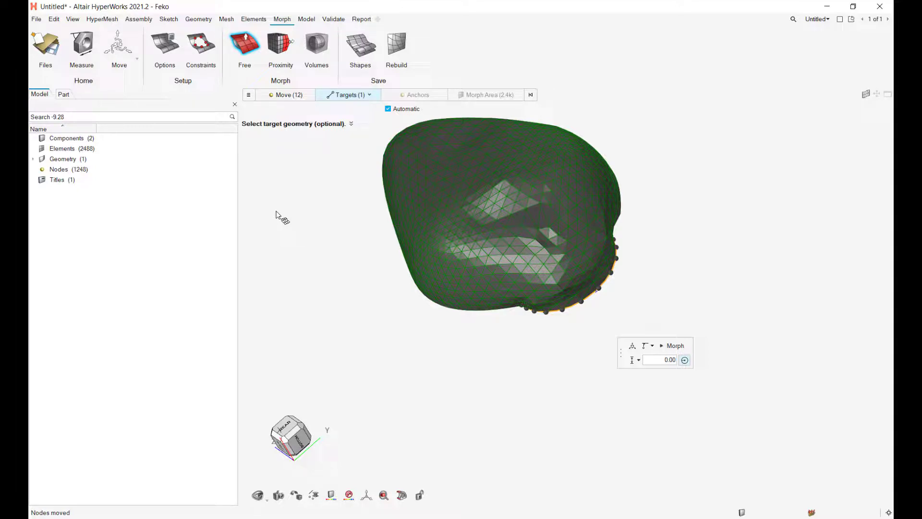
- Save the current morph as a shape, clear the free morph selections, and reset the mesh to the original half sphere
drag(620, 351, 415, 403)
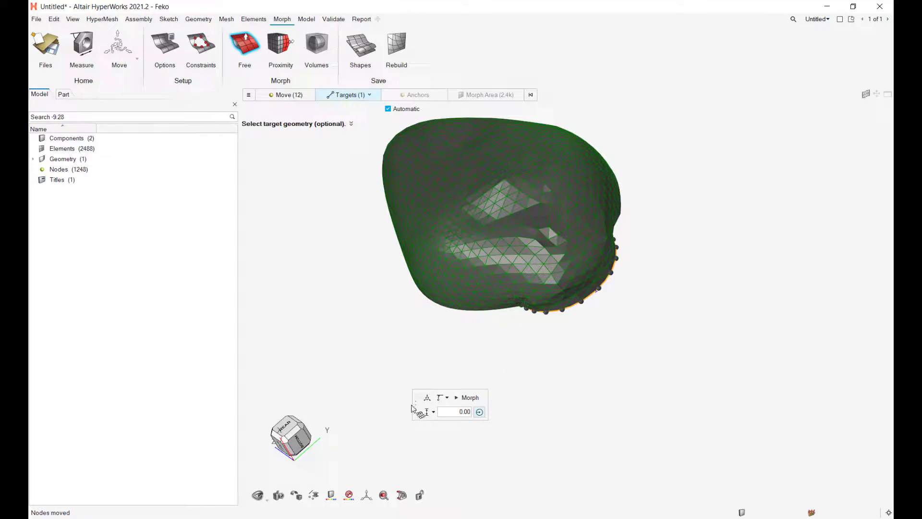
drag(412, 407, 334, 340)
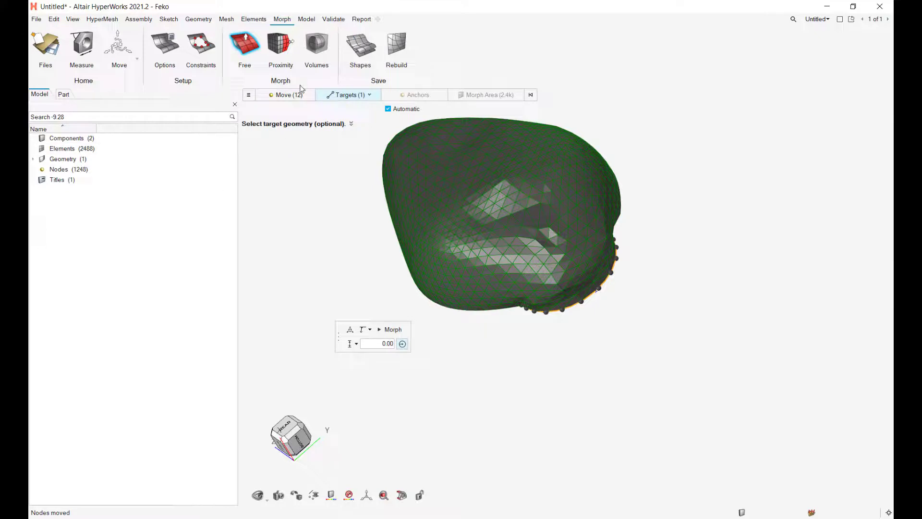
click(351, 41)
right_drag(475, 360, 575, 283)
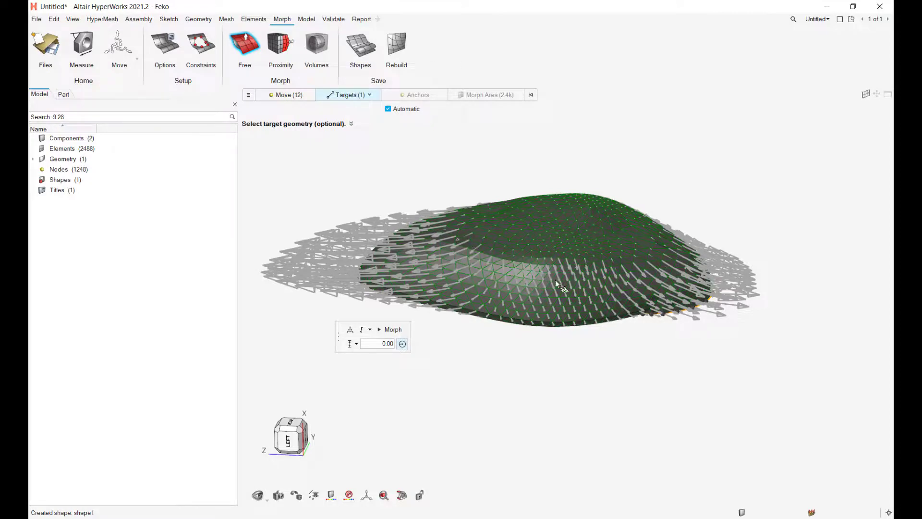
right_drag(555, 369, 471, 372)
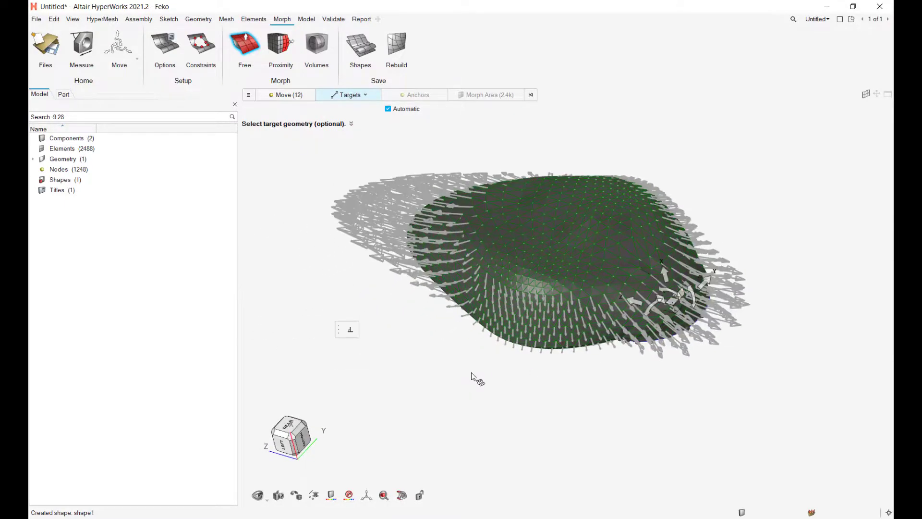
key(Escape)
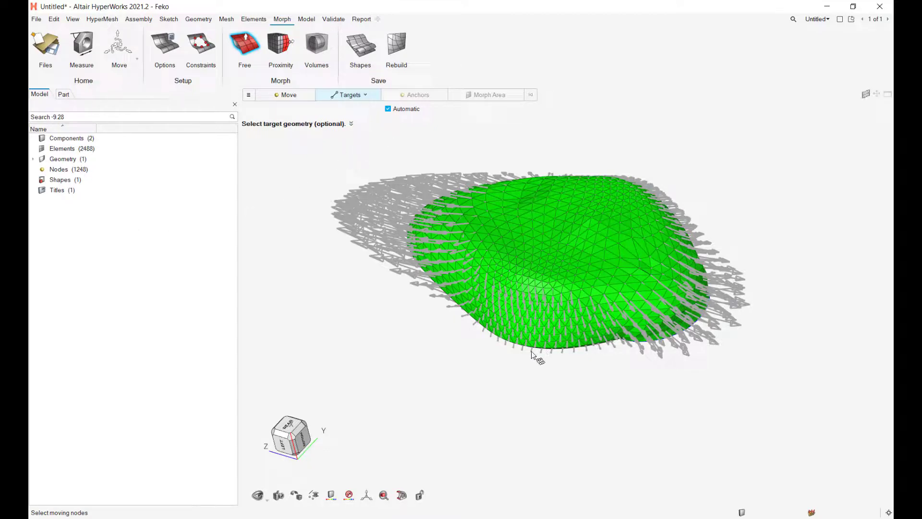
click(372, 56)
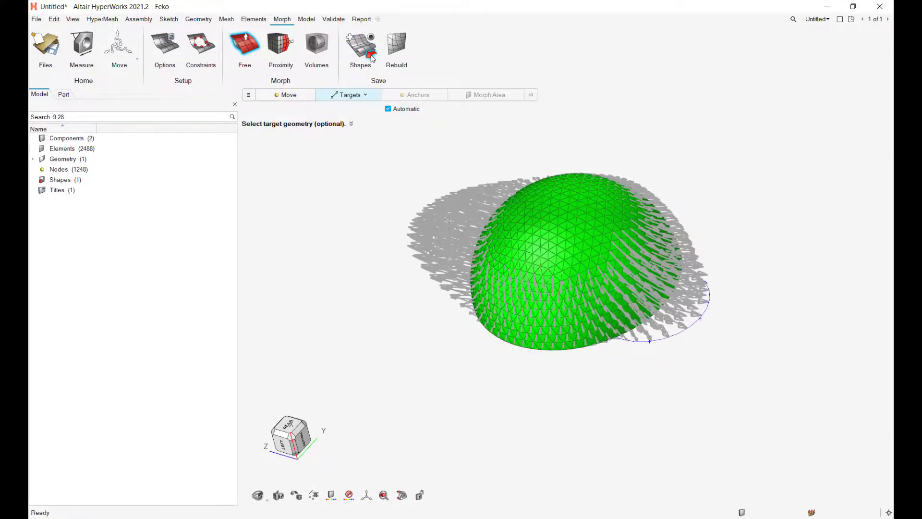
right_drag(434, 263, 432, 228)
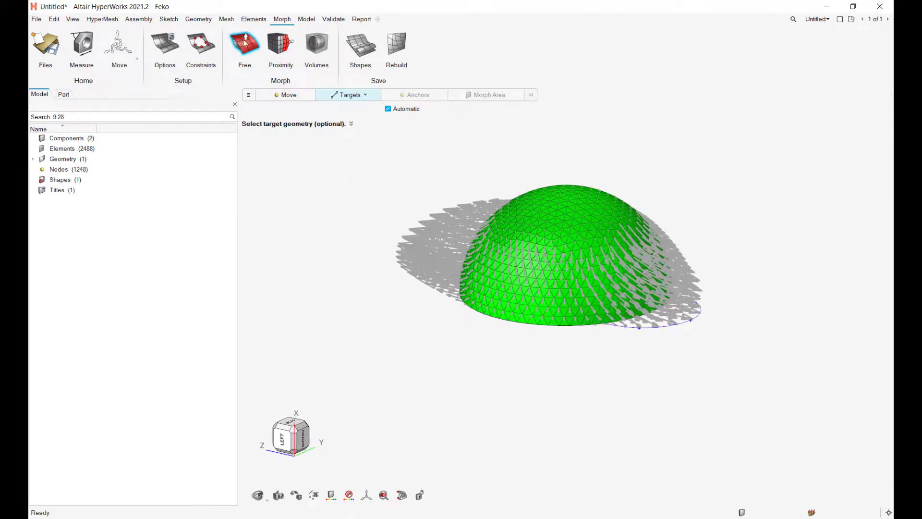
- Proximity-morph one node at the top of the half sphere about -14.19 along X, and save the result as a second shape
click(280, 44)
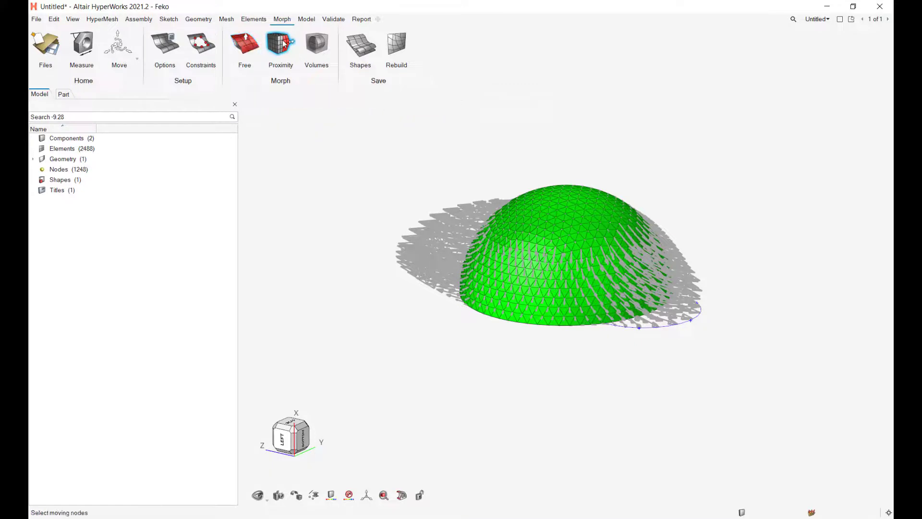
click(564, 194)
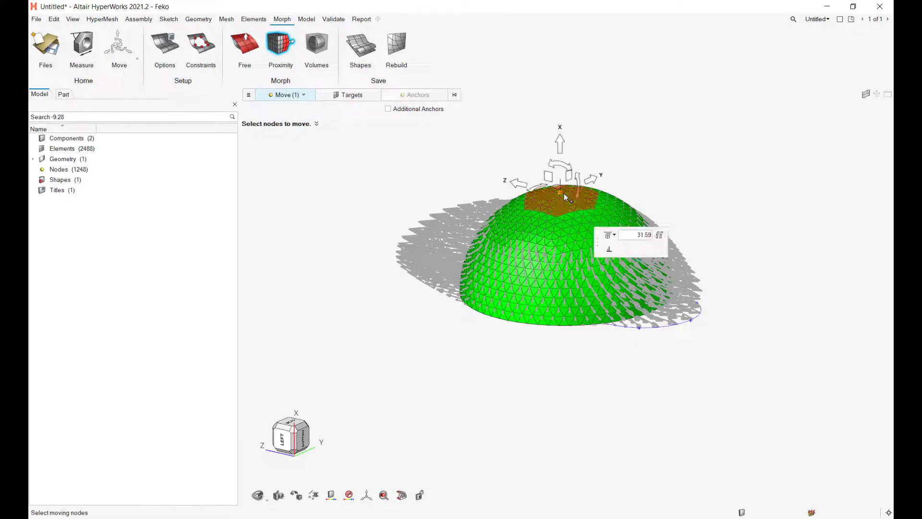
drag(561, 142, 561, 157)
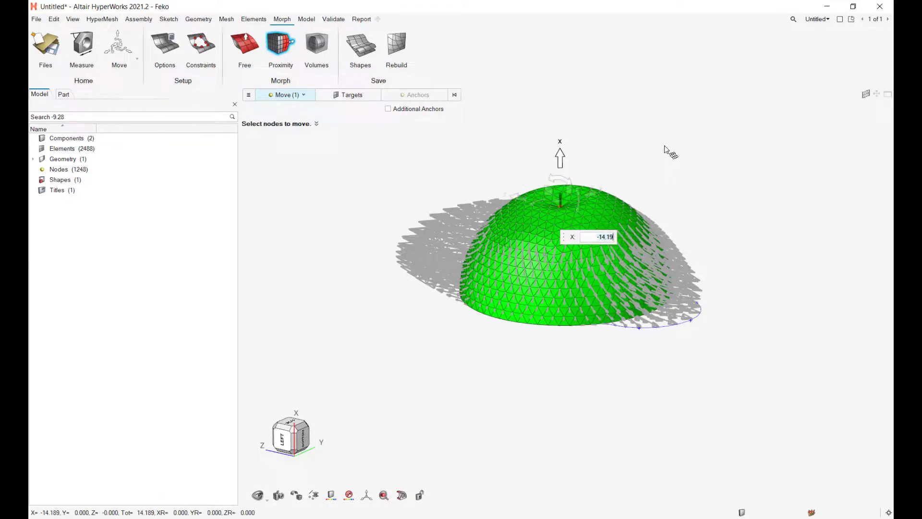
click(351, 41)
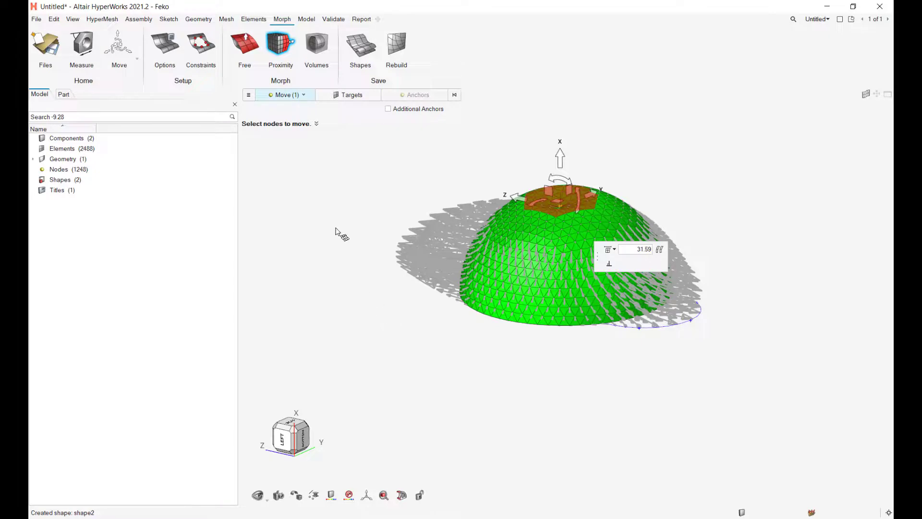
- List the saved shapes, exit the proximity morph, and preview shape1 and shape2 one at a time in the shape editor
double_click(67, 184)
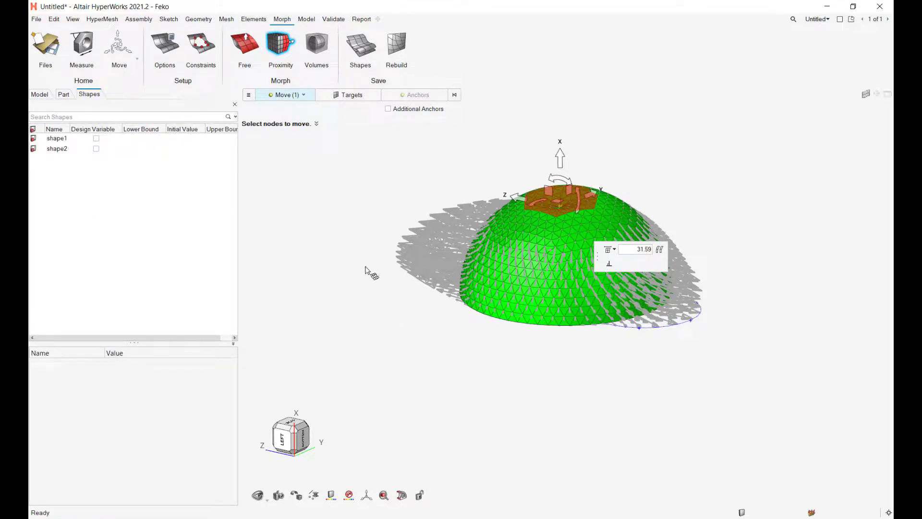
key(Escape)
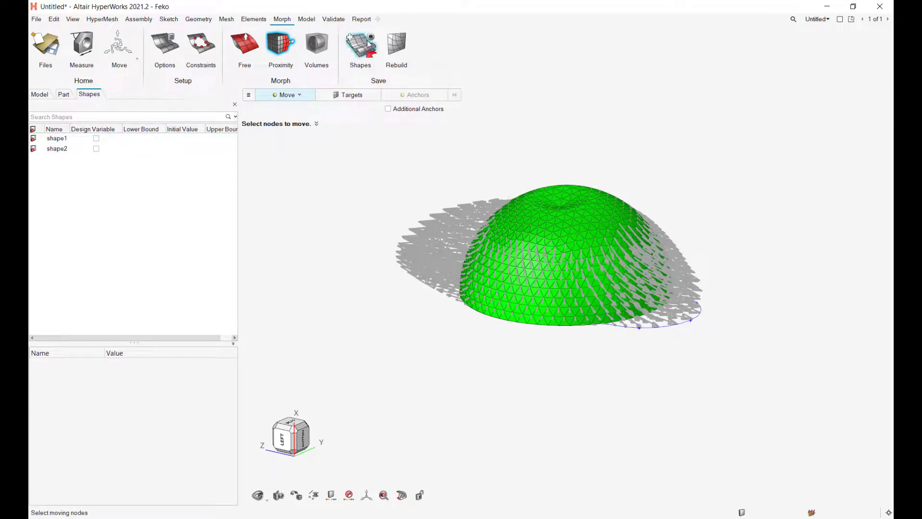
click(362, 51)
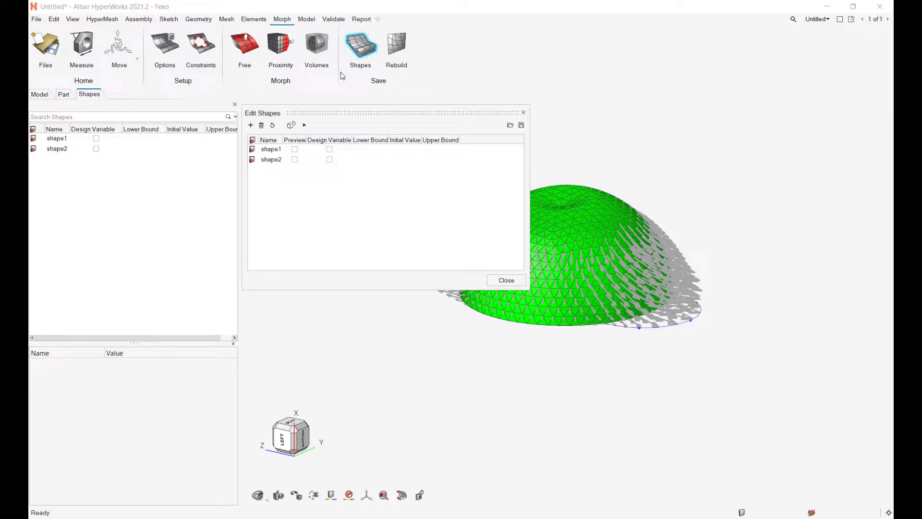
drag(382, 113, 228, 134)
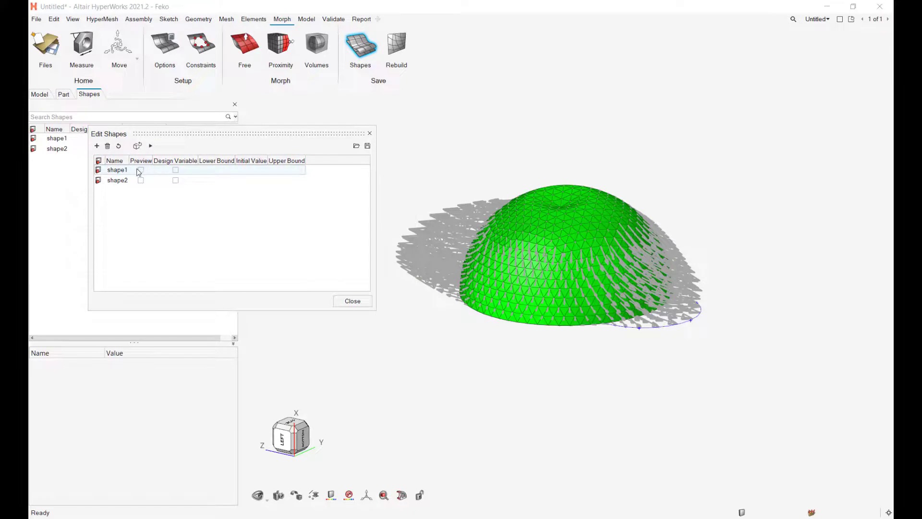
click(140, 170)
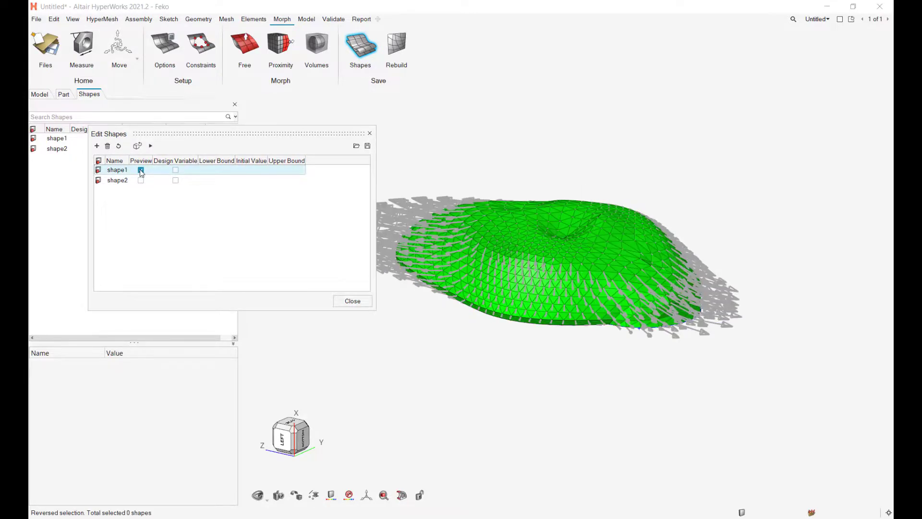
click(141, 170)
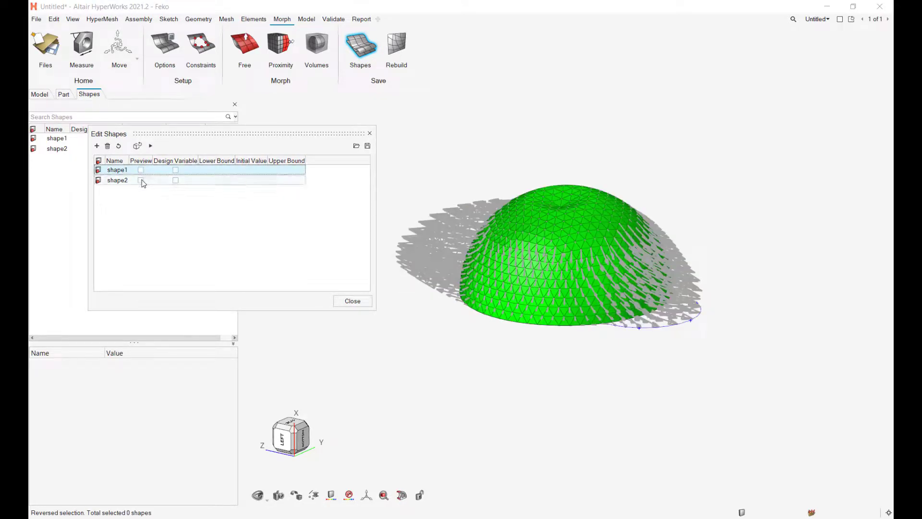
click(142, 180)
click(141, 180)
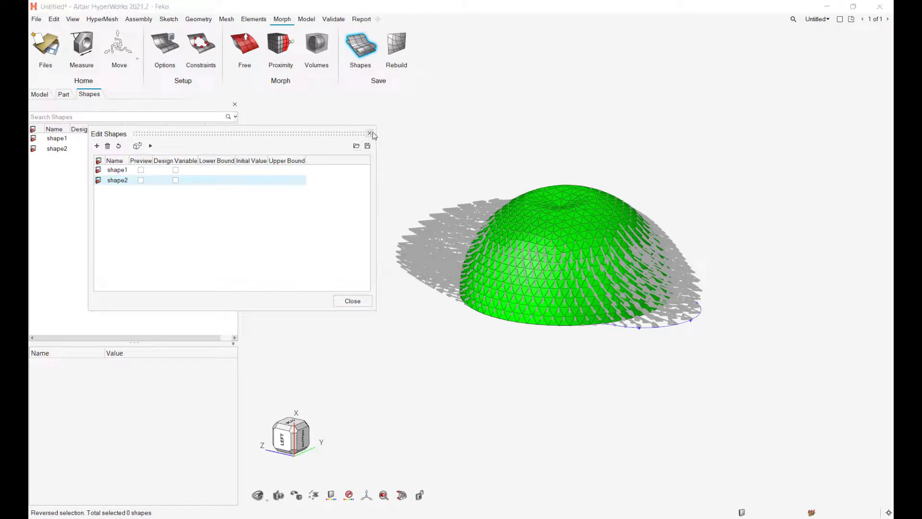
click(371, 133)
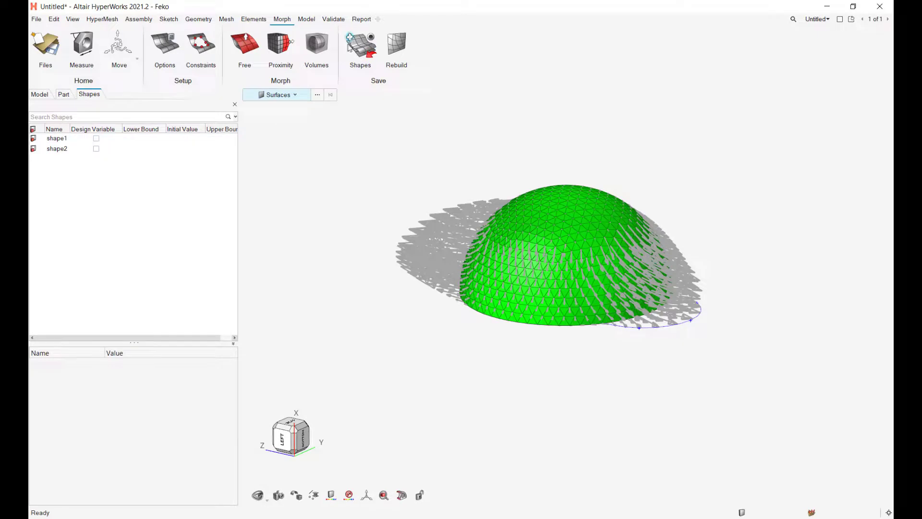
- Reopen the shape editor and preview shape1 and shape2 separately and together on the half sphere, ending with both previews off
click(361, 46)
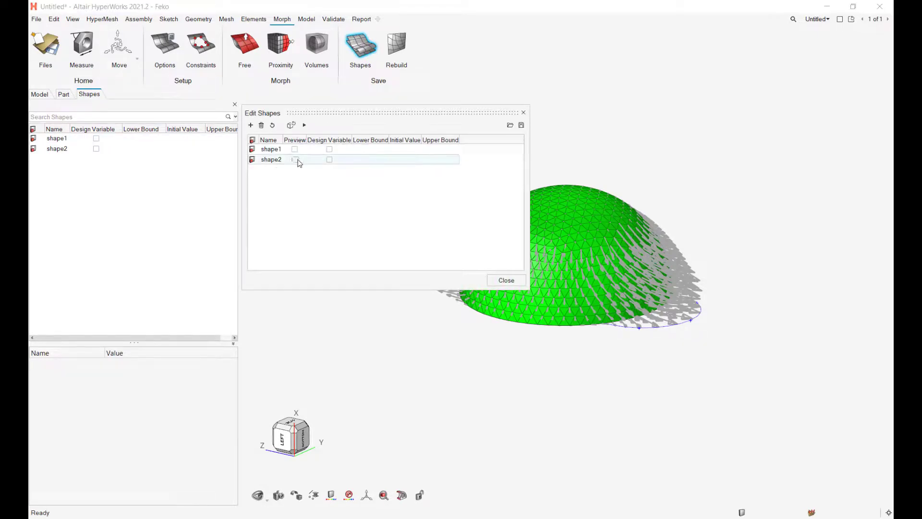
click(294, 160)
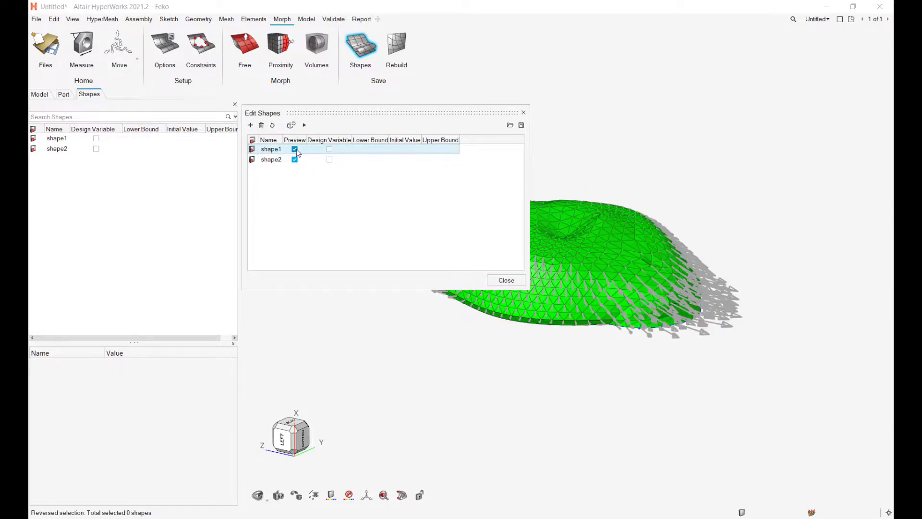
click(295, 160)
click(295, 160)
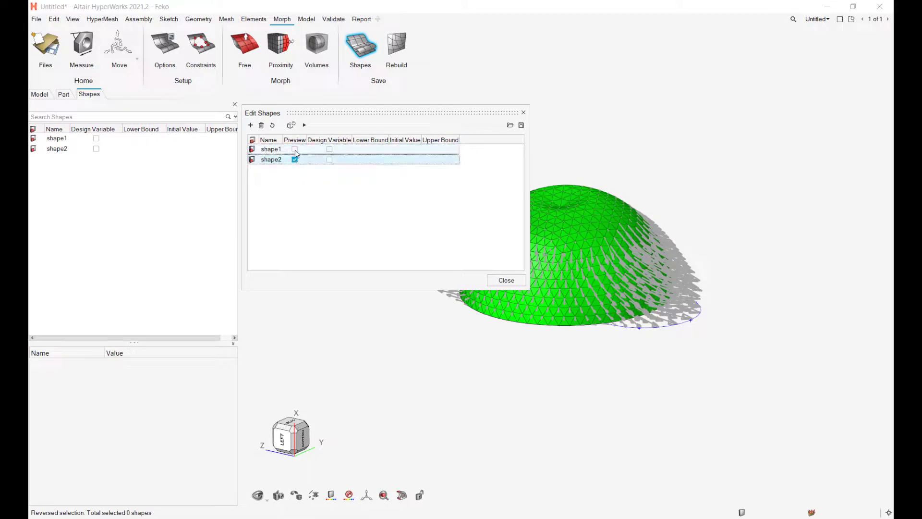
click(294, 149)
drag(323, 109, 136, 142)
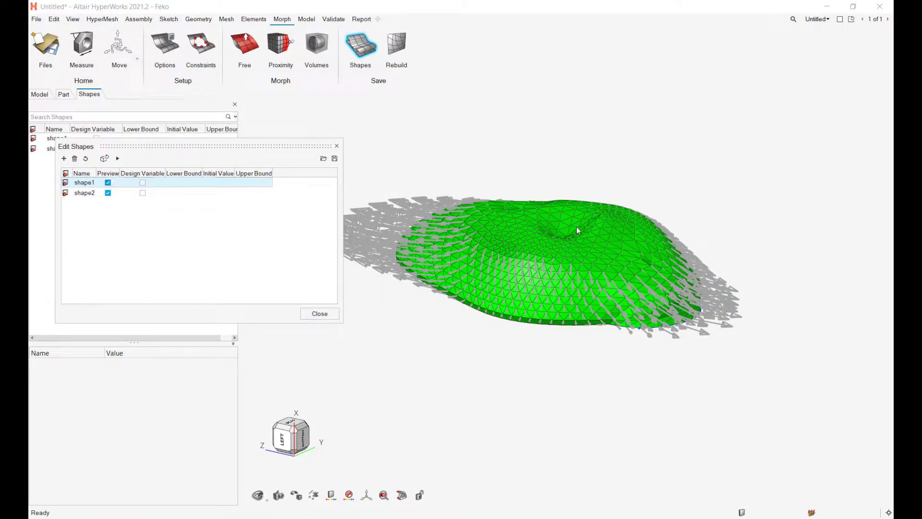
click(108, 192)
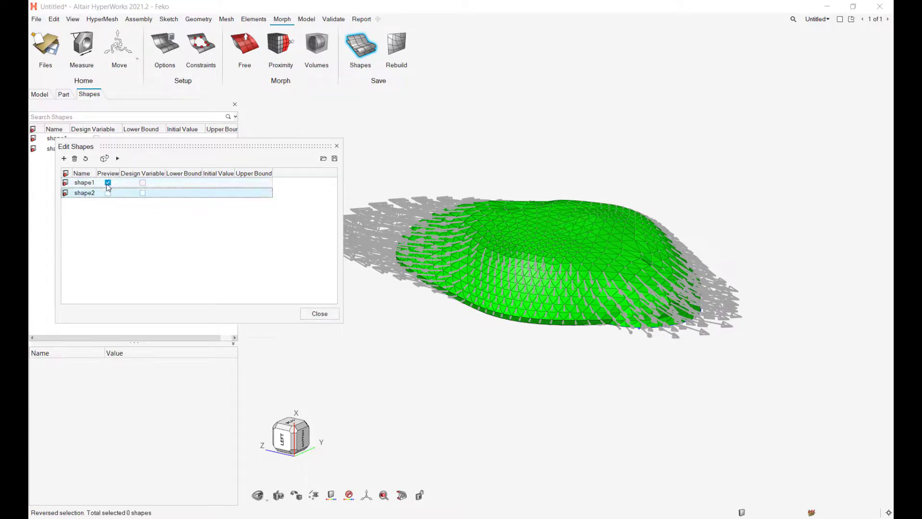
click(108, 182)
- Play the animation of shape1, exit the animation, and close the shape editor
click(118, 158)
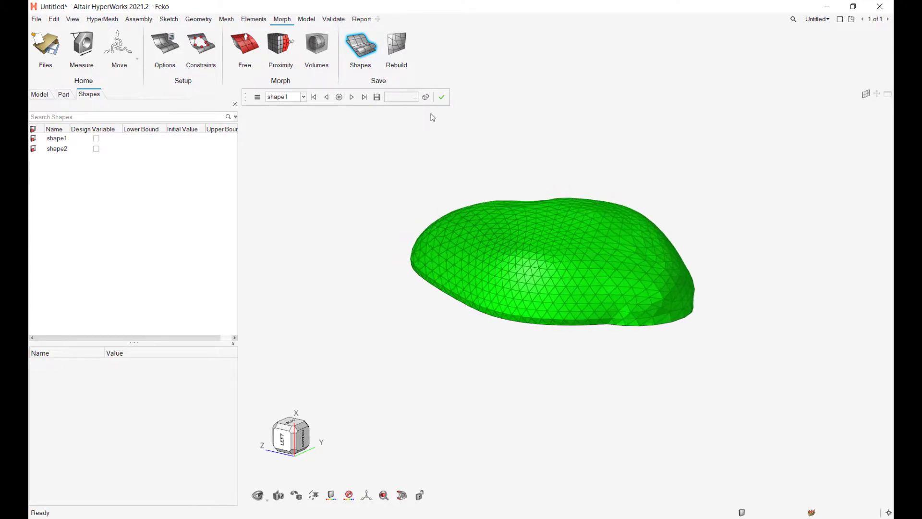
click(441, 97)
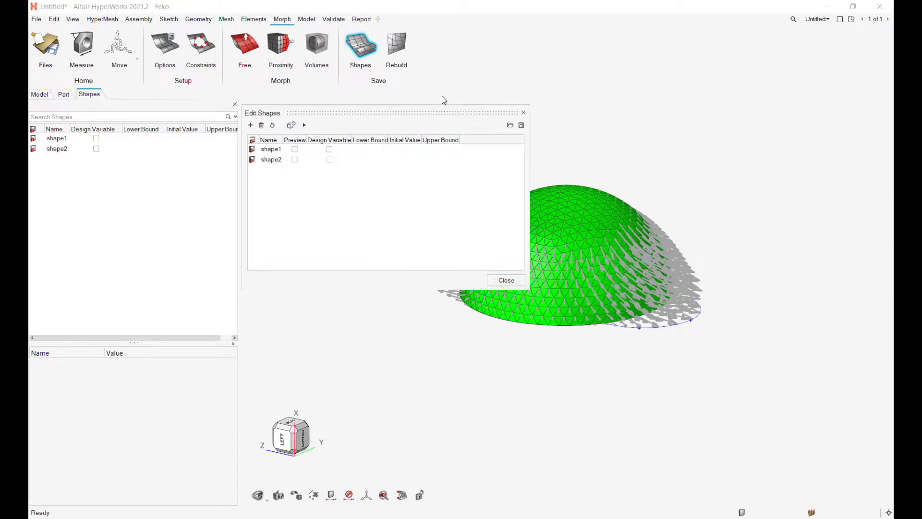
click(524, 112)
middle_drag(422, 316, 392, 350)
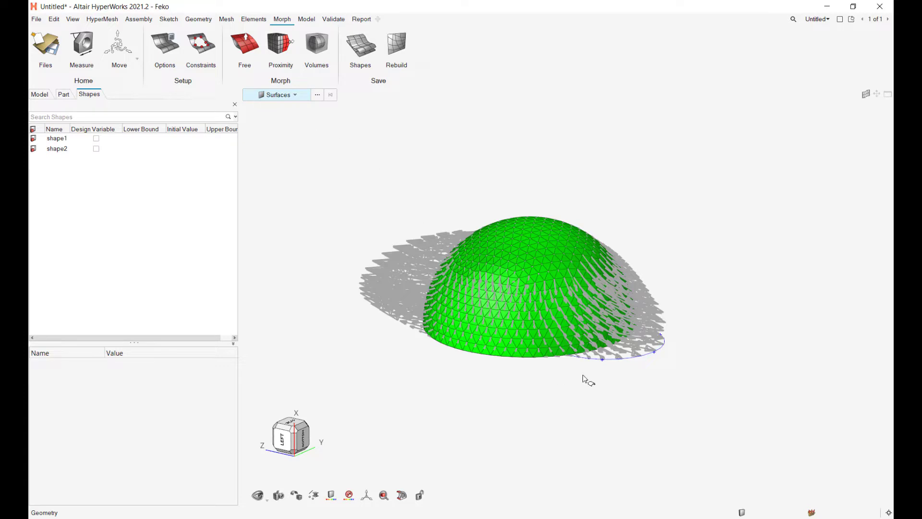
mouse_move(663, 267)
middle_down()
mouse_move(624, 308)
mouse_move(677, 257)
middle_up()
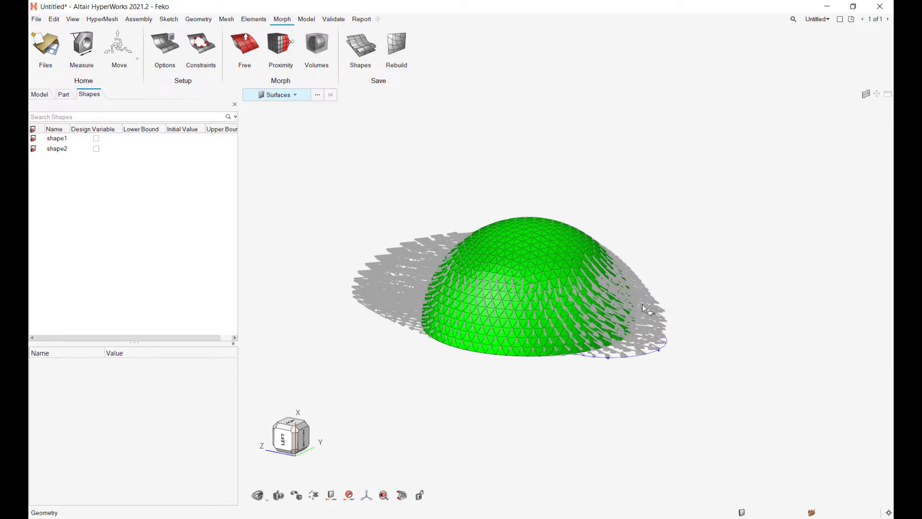
middle_drag(702, 312, 657, 347)
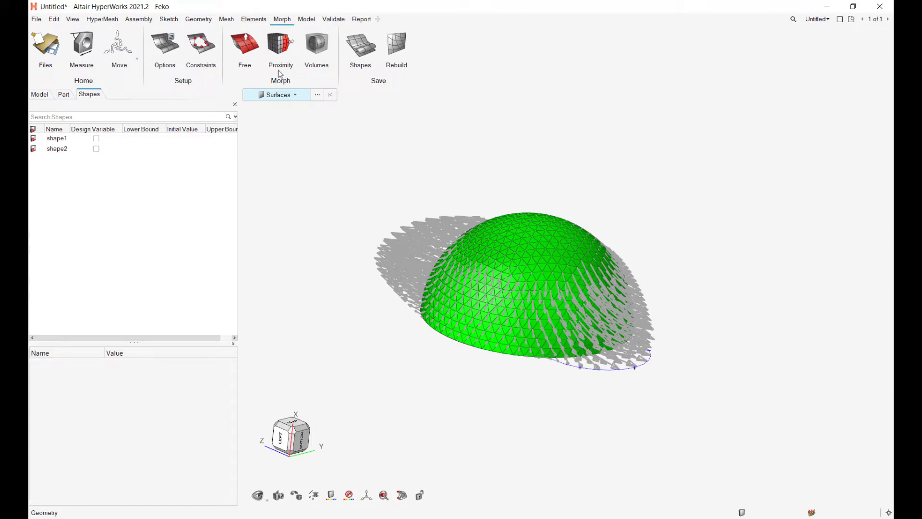
click(315, 43)
middle_drag(418, 373, 437, 329)
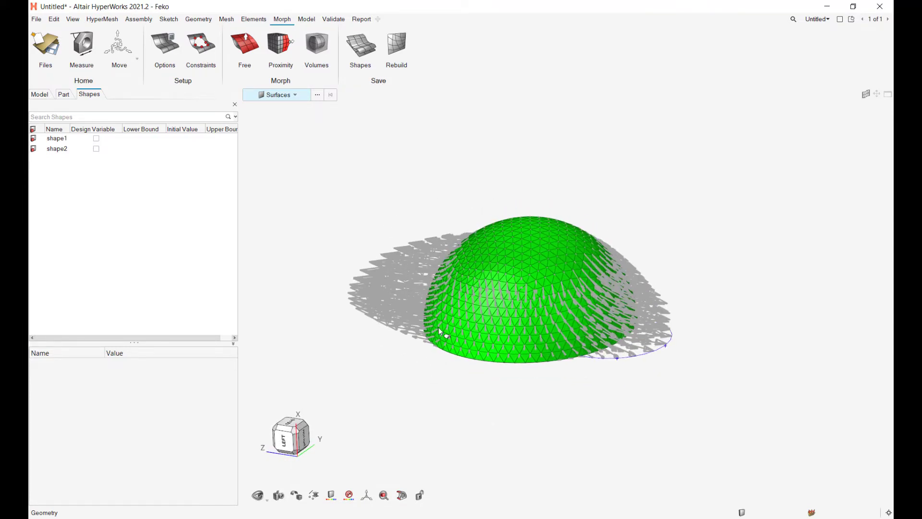